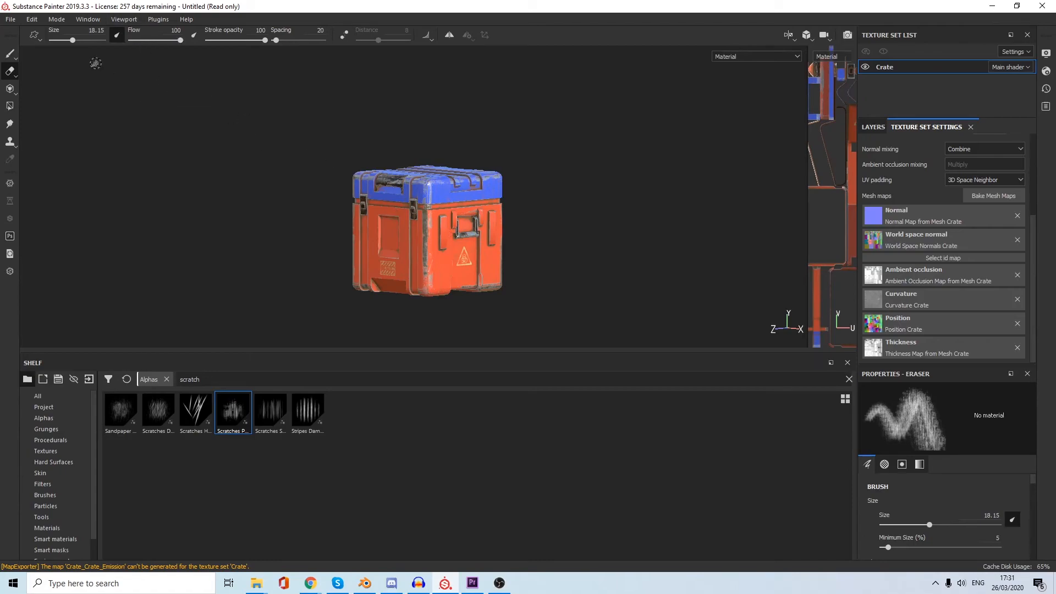
Create a new project from the Crate.fbx mesh on the Desktop, discarding the unsaved changes in the open project.
click(10, 21)
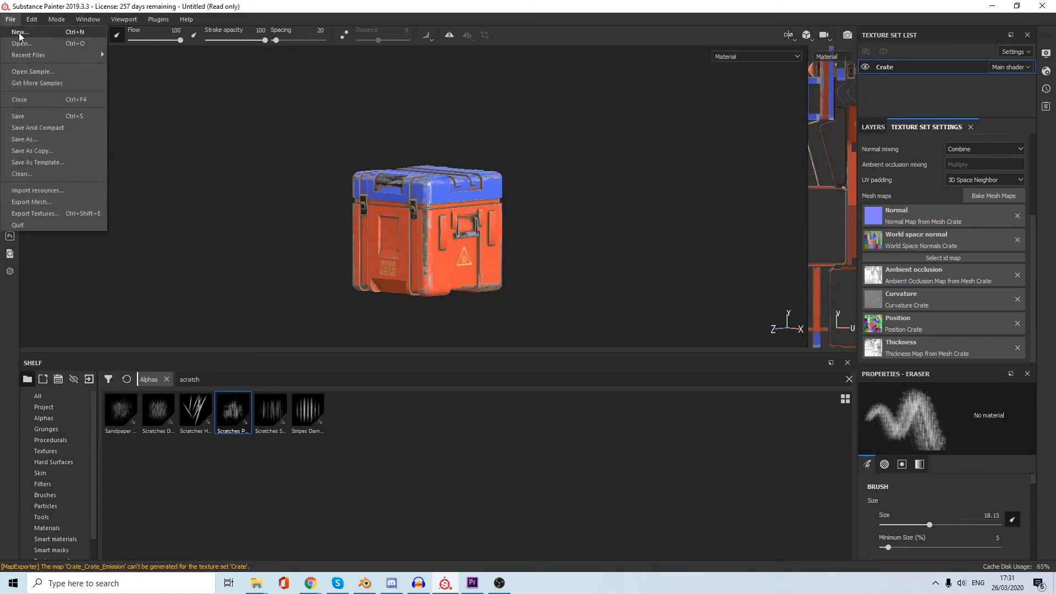
click(20, 32)
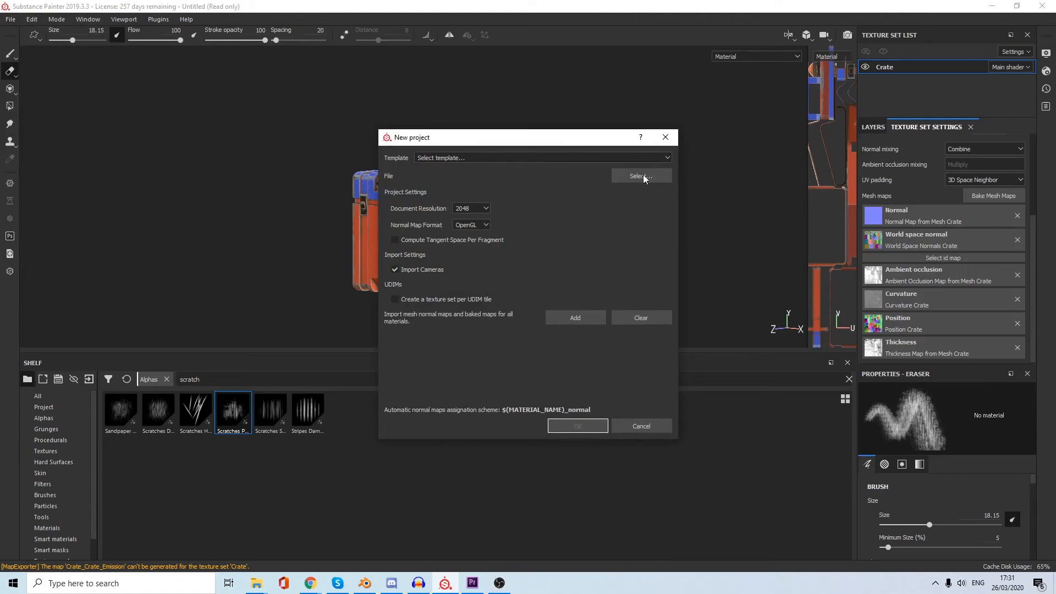
click(637, 176)
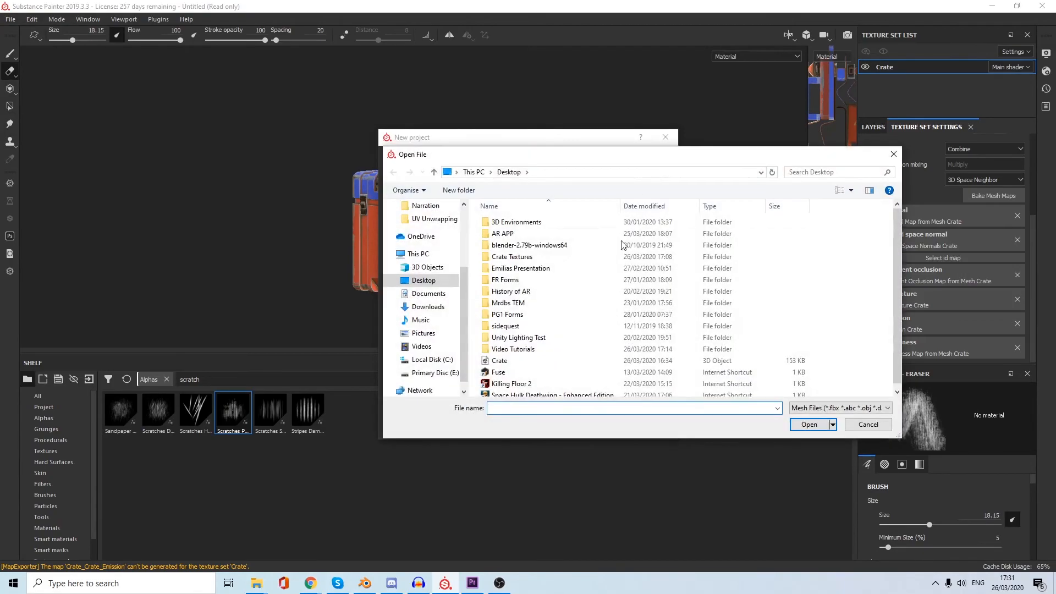
click(508, 360)
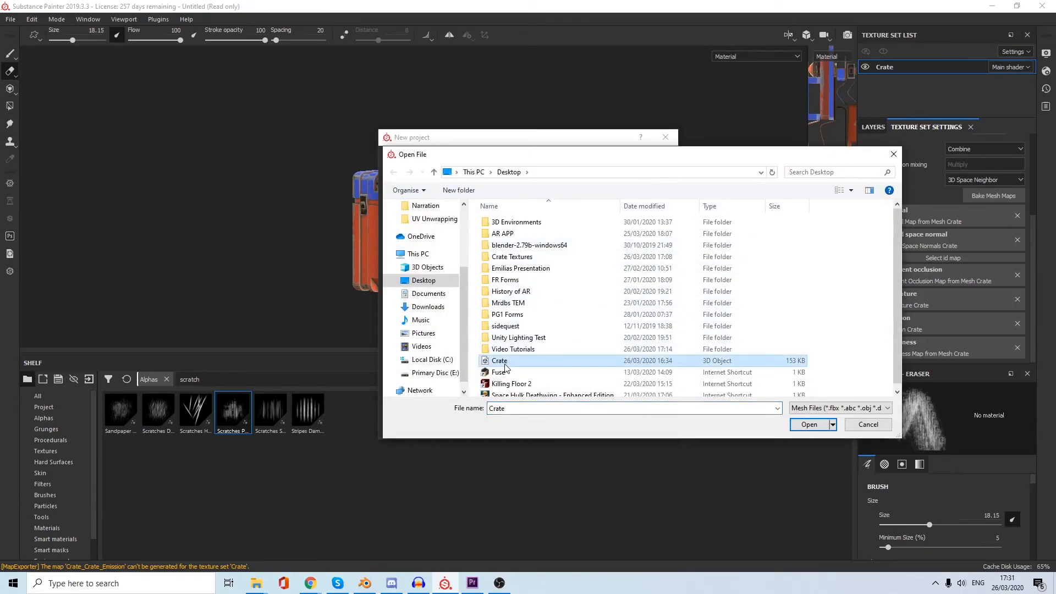
double_click(504, 362)
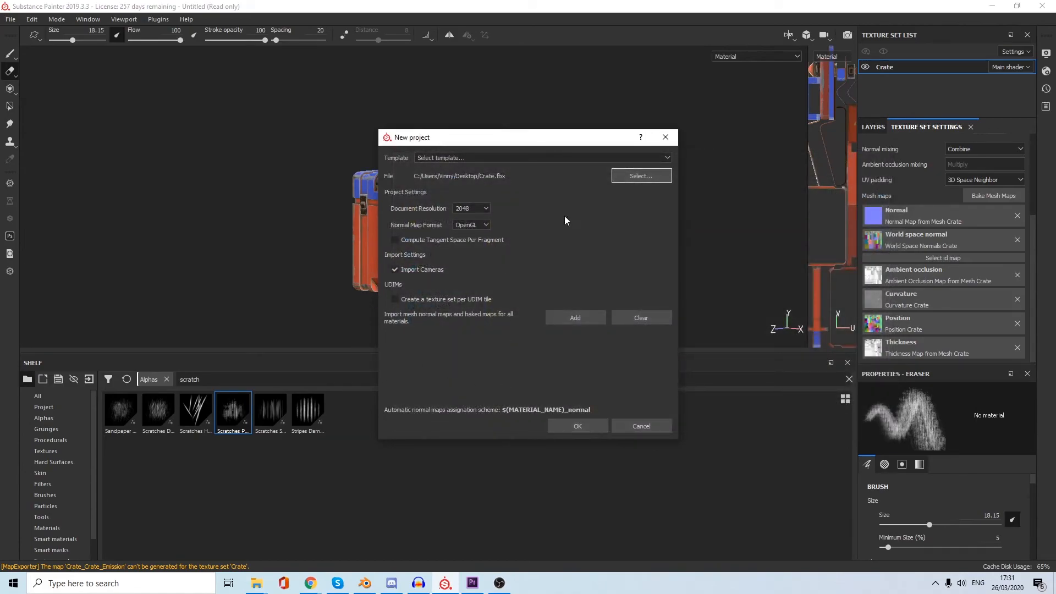
click(577, 425)
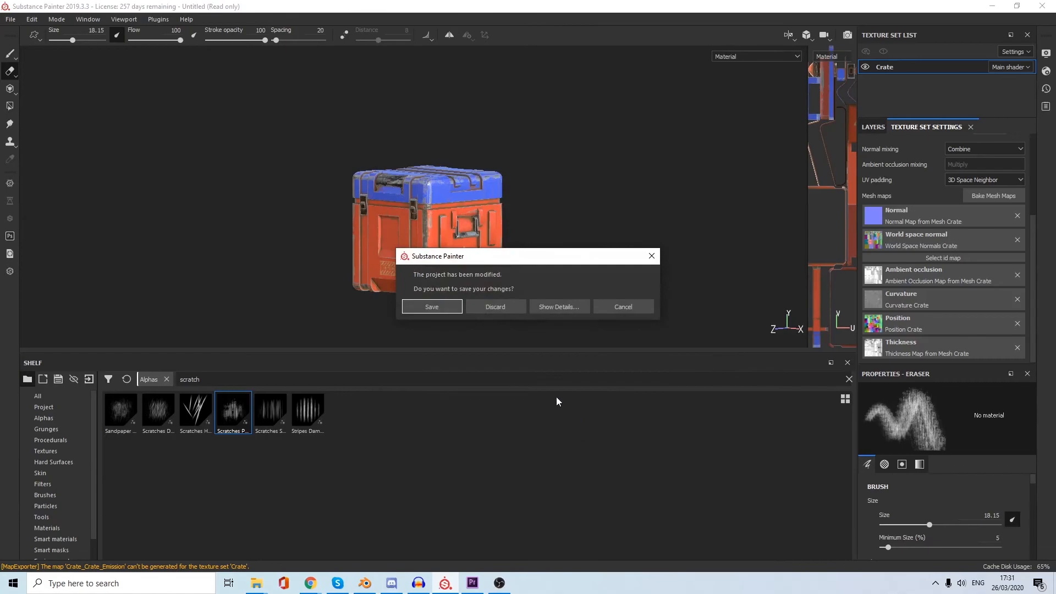
click(491, 308)
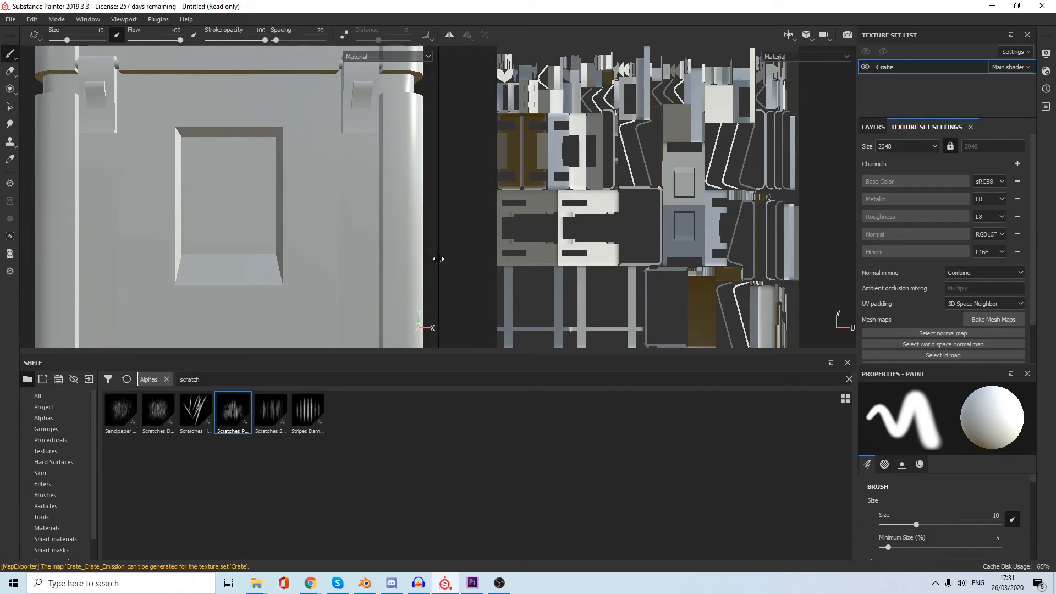
Enlarge the 3D view and examine the untextured crate from the front, the underside and an angle.
drag(440, 262, 837, 268)
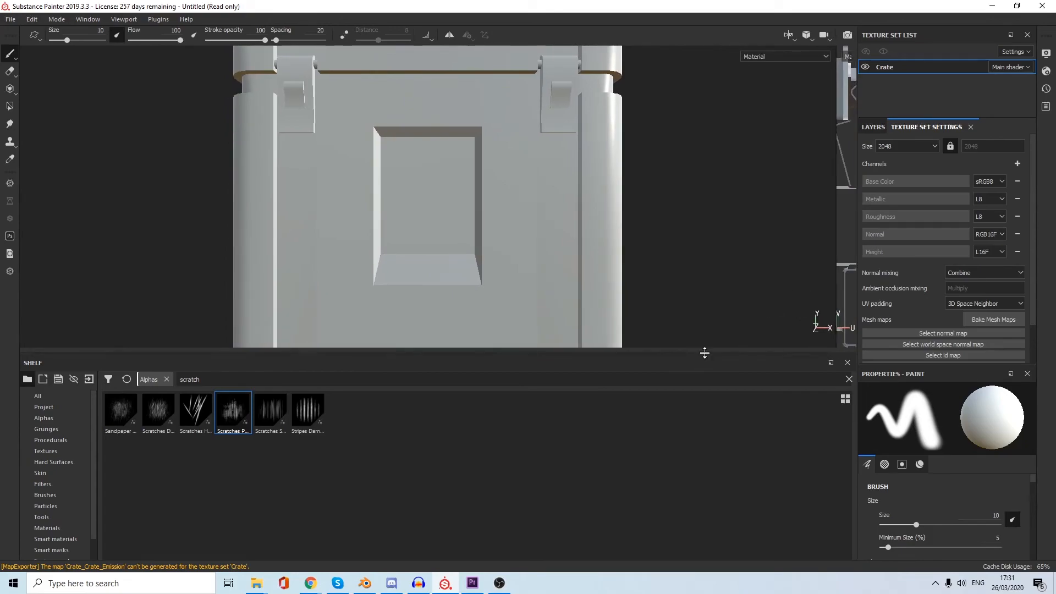
drag(705, 353, 695, 418)
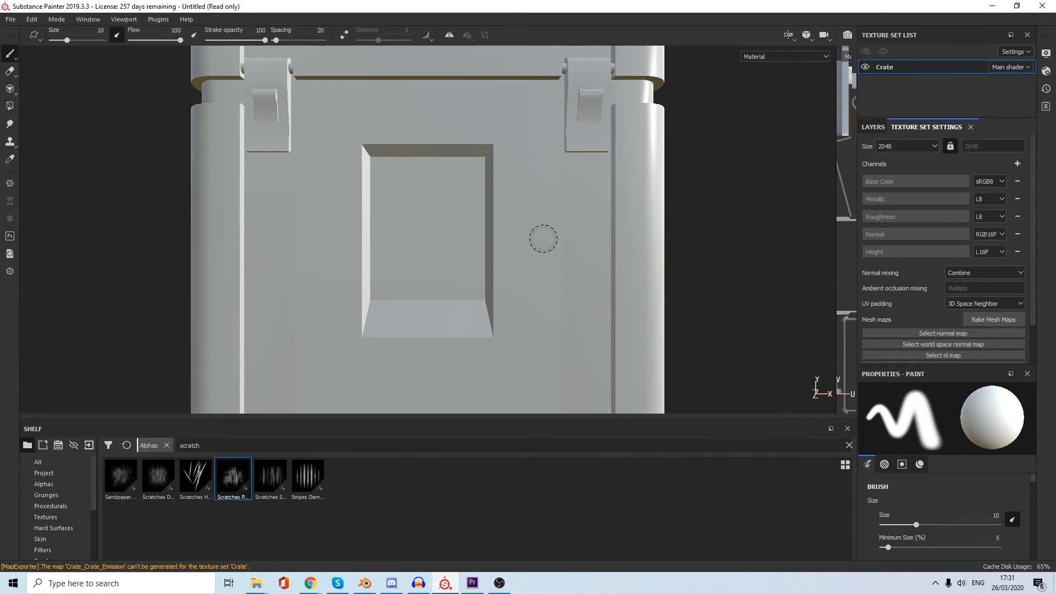
scroll(528, 240, up, 3)
scroll(525, 242, down, 8)
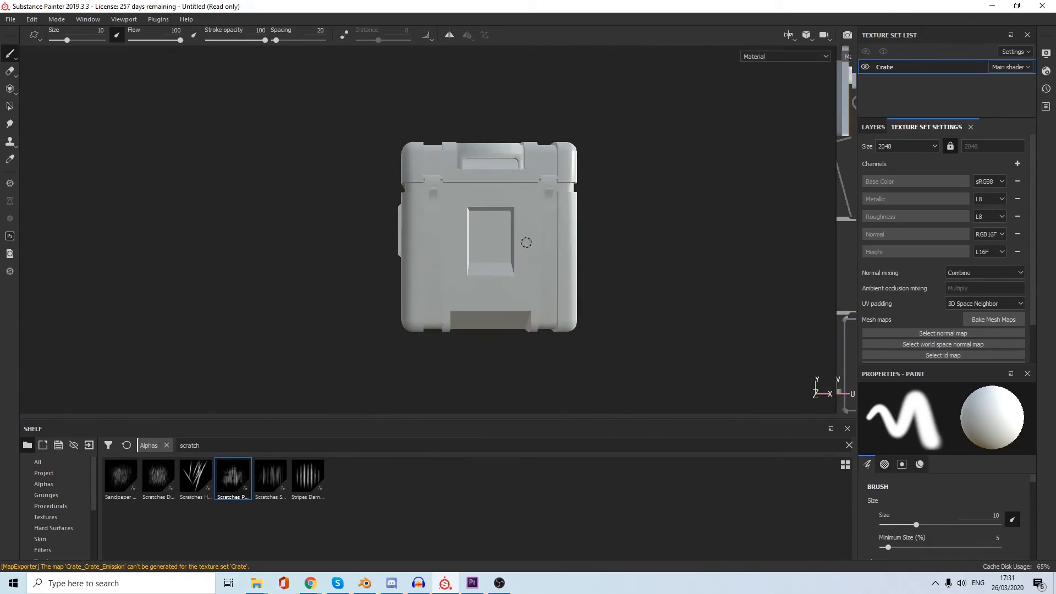
scroll(526, 243, up, 2)
scroll(525, 243, down, 3)
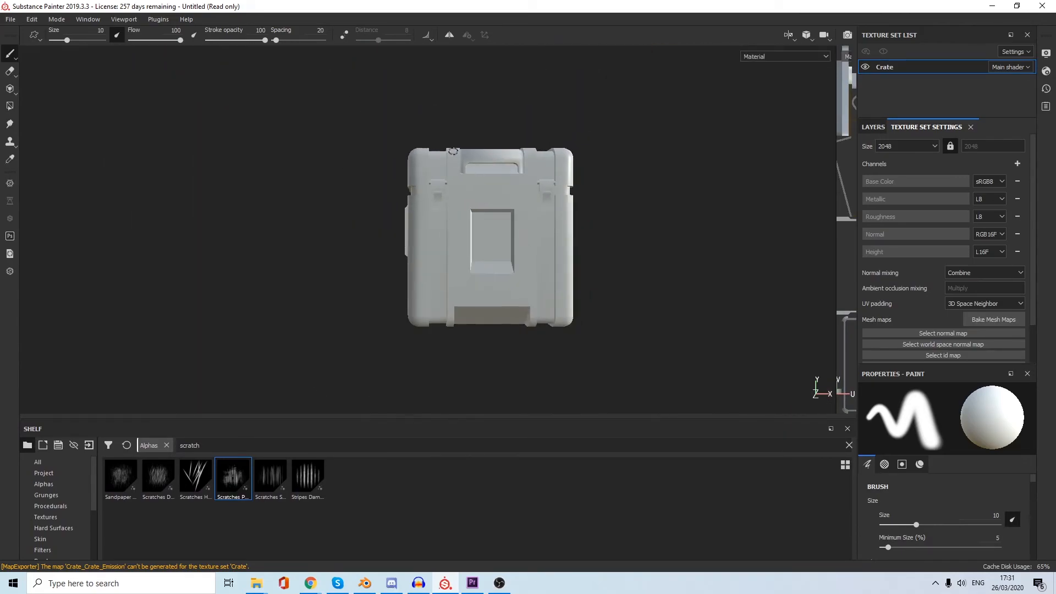
mouse_move(432, 158)
alt+mouse_down()
mouse_move(742, 238)
mouse_move(660, 228)
mouse_move(547, 183)
mouse_move(620, 245)
mouse_move(401, 342)
mouse_move(671, 361)
mouse_move(570, 266)
alt+mouse_up()
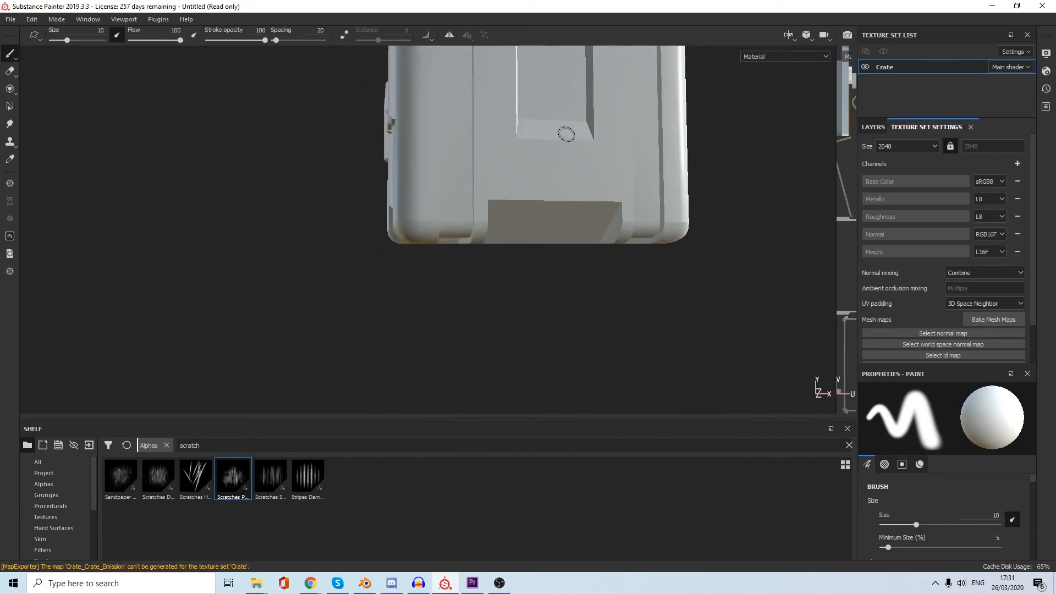
alt+middle_drag(568, 123, 429, 316)
alt+drag(497, 134, 483, 216)
scroll(456, 193, down, 3)
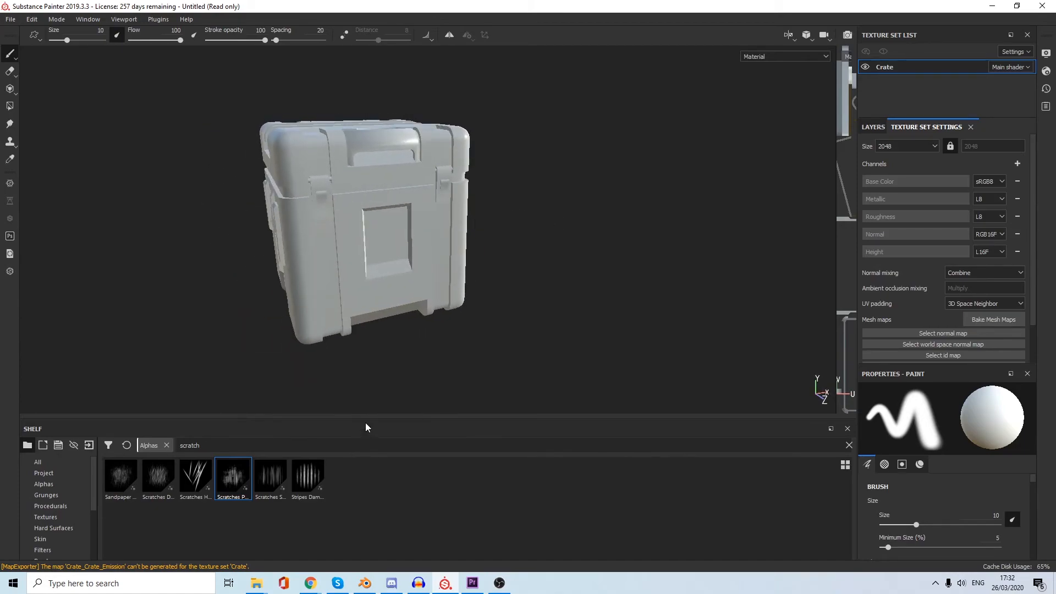
Give the shelf more height and browse its smart materials down to the steel and wood presets.
drag(371, 419, 385, 346)
click(75, 535)
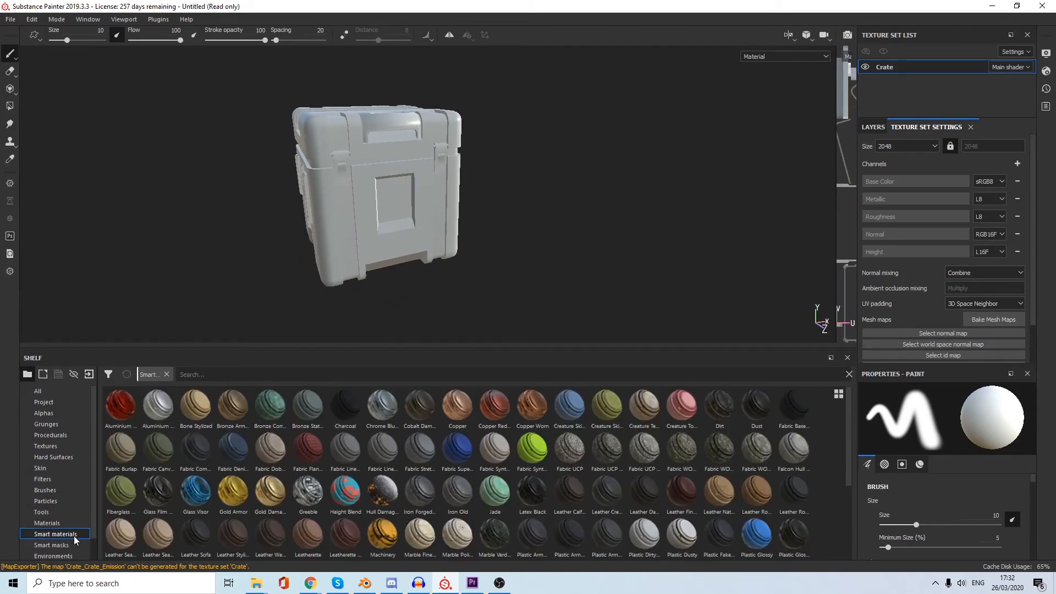
scroll(501, 428, down, 3)
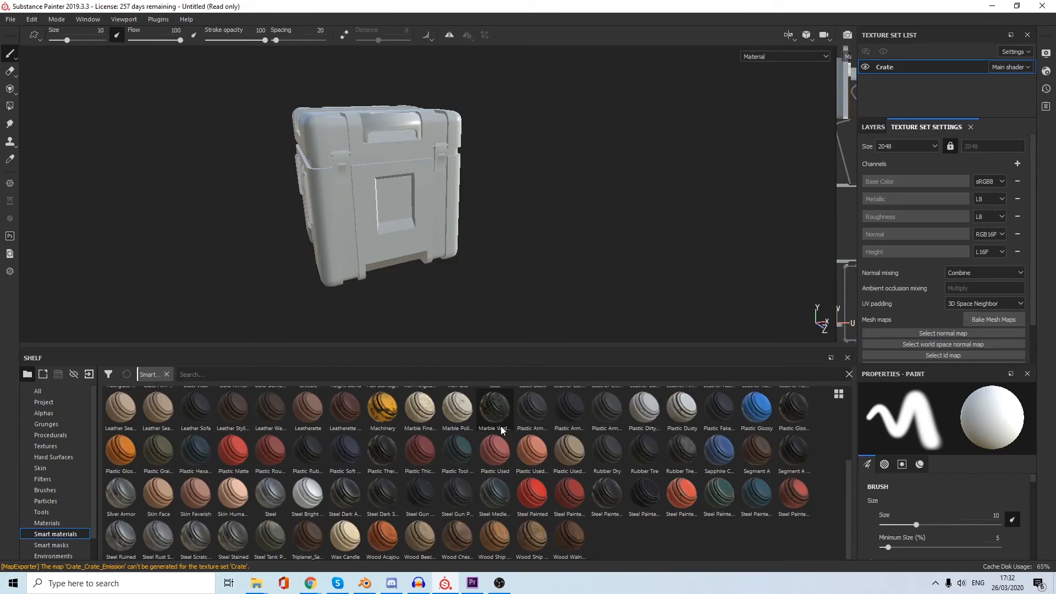
Review the layer stack and texture set settings, and toggle the Crate texture set's visibility off and on.
click(876, 127)
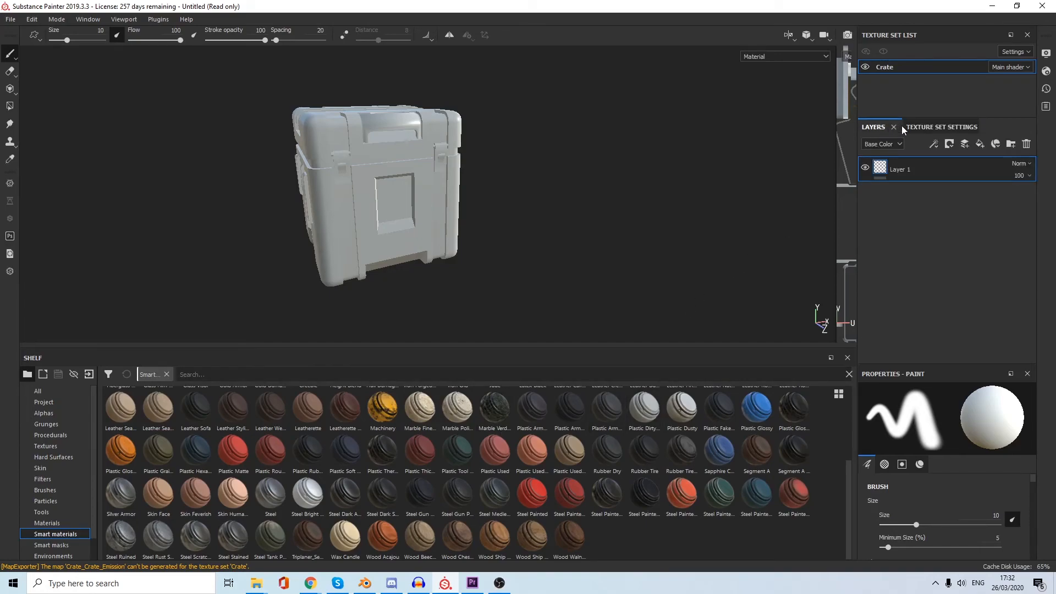
click(925, 128)
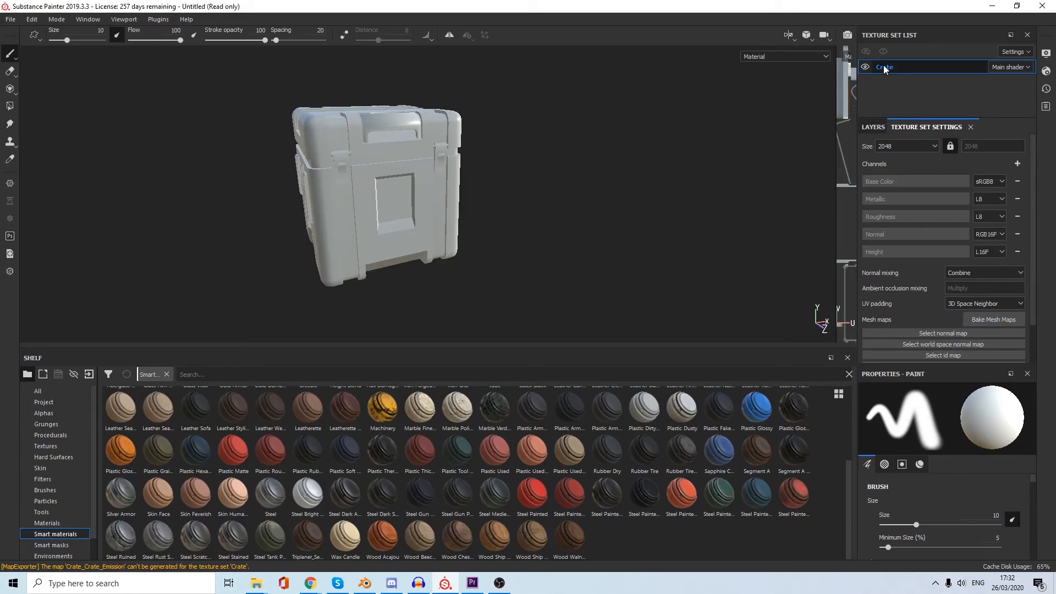
click(865, 67)
click(865, 67)
click(864, 67)
click(865, 66)
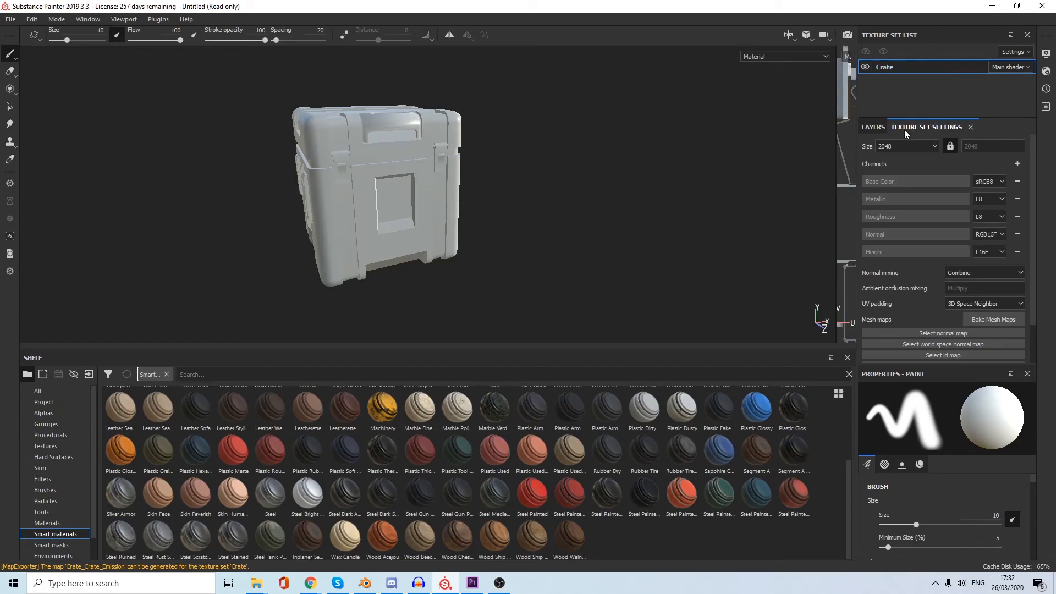
Bake all of the crate's mesh maps at an output size of 2048.
click(982, 321)
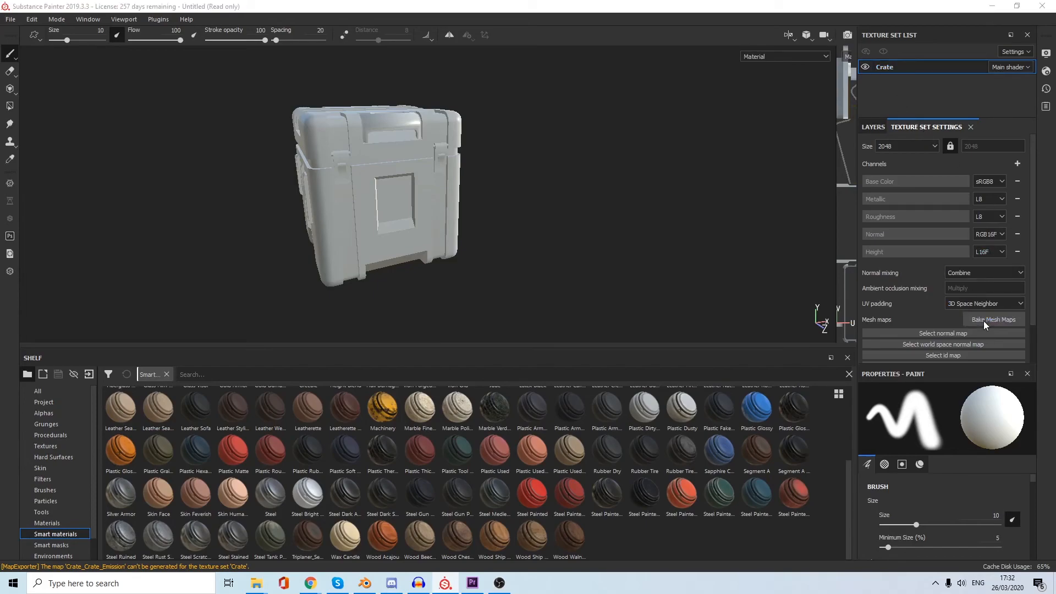
click(540, 138)
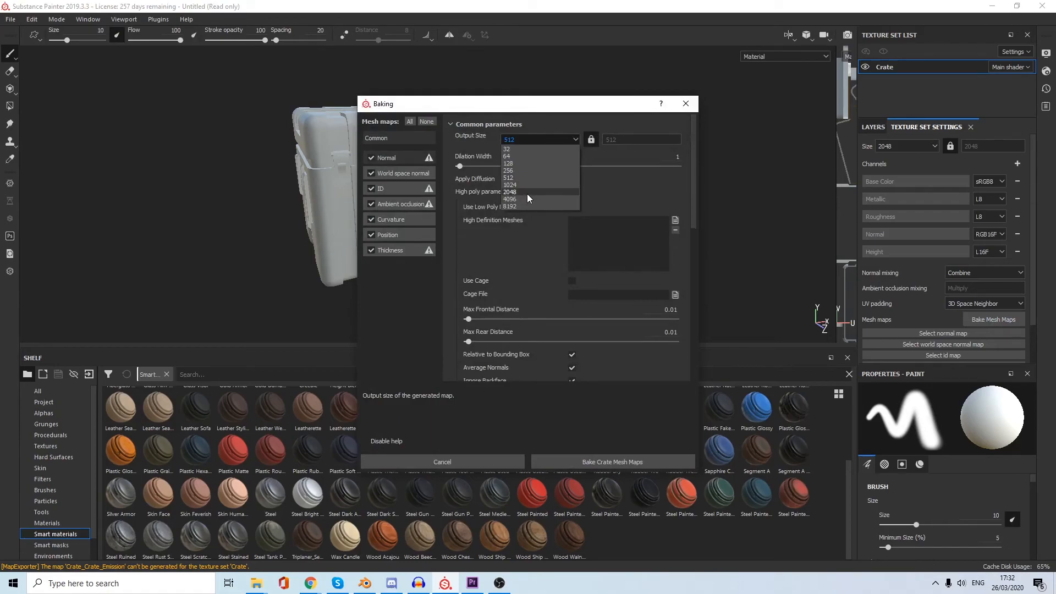
click(527, 194)
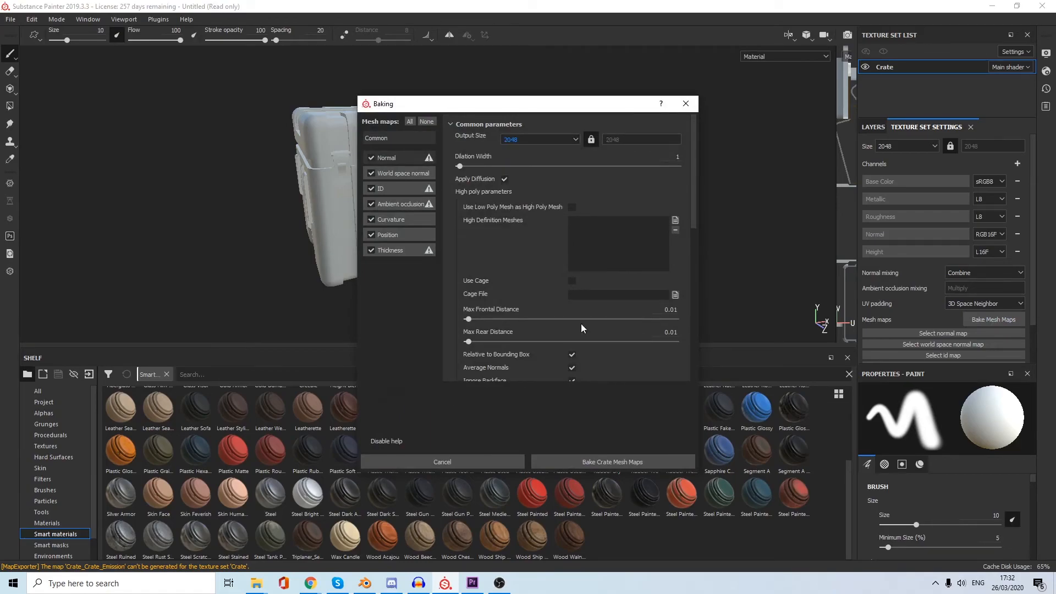
click(603, 464)
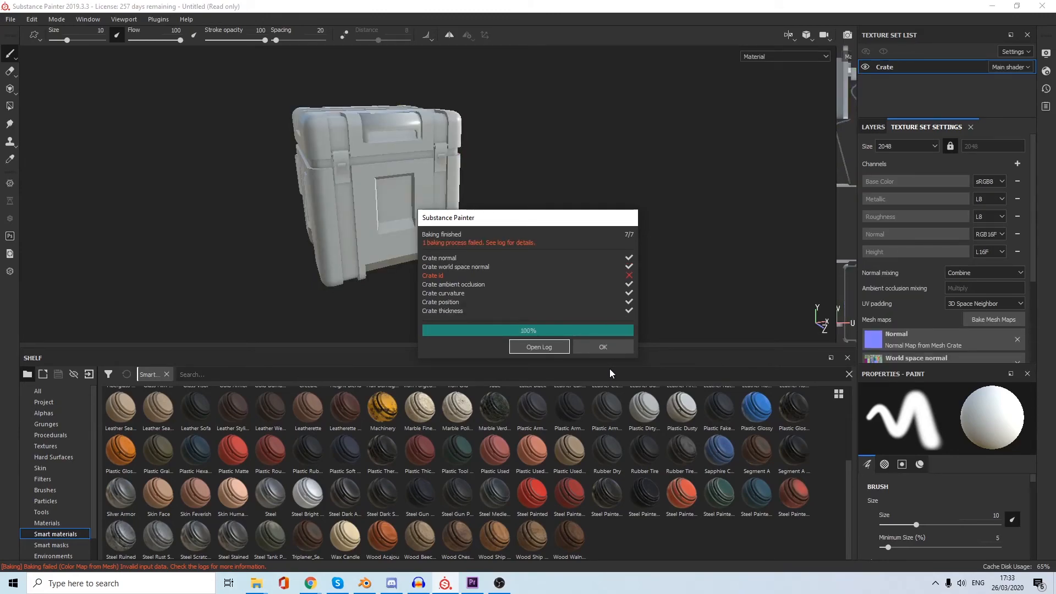
click(613, 350)
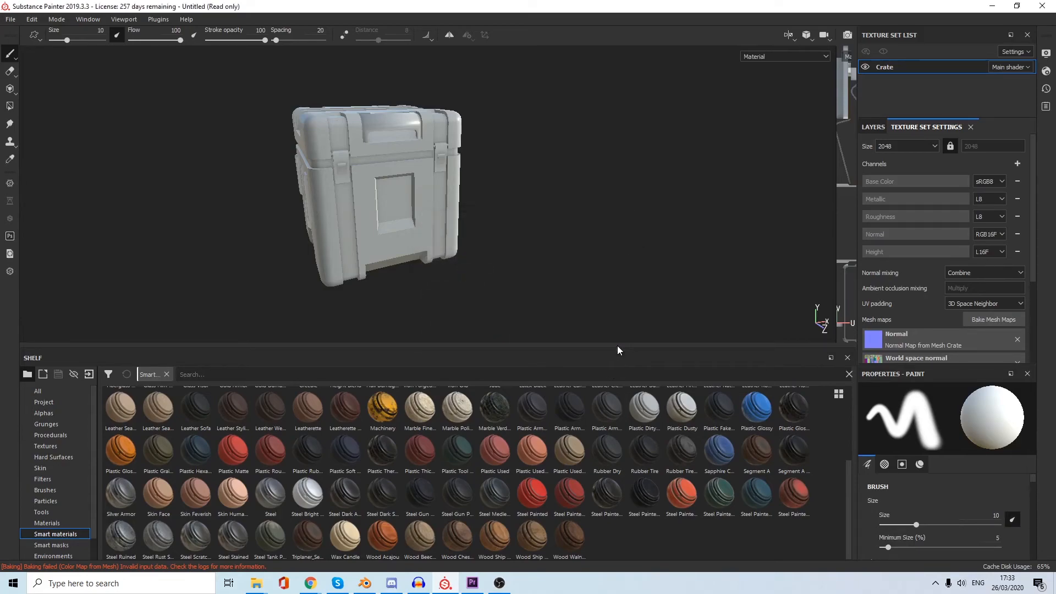
Add the Steel Painted Scraped Dirty smart material to the layer stack beneath Layer 1.
alt+drag(474, 158, 474, 161)
click(875, 127)
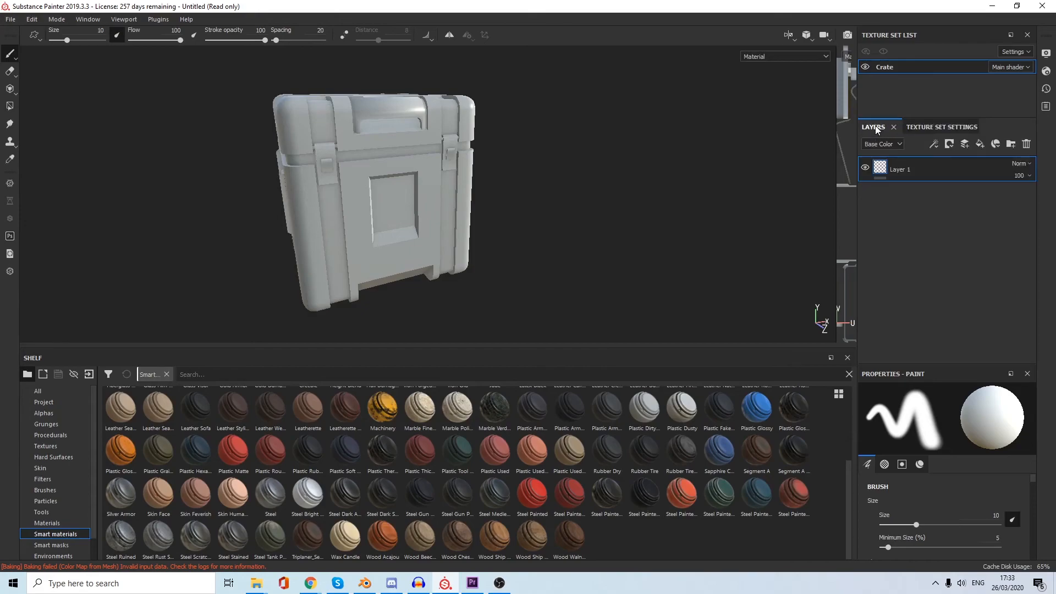
mouse_move(679, 504)
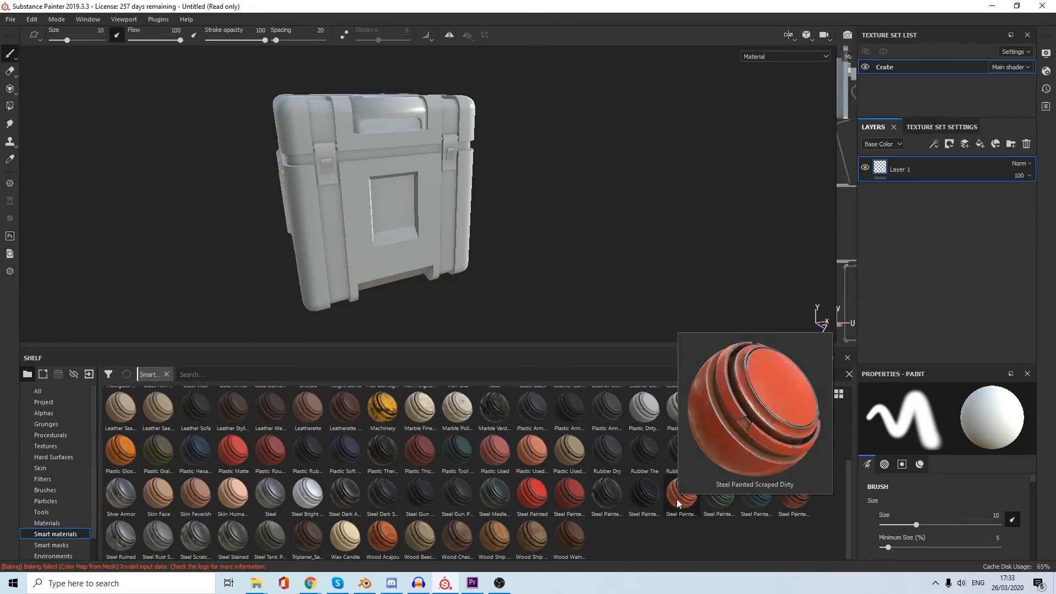
mouse_move(679, 504)
mouse_down()
mouse_move(813, 365)
mouse_move(965, 258)
mouse_up()
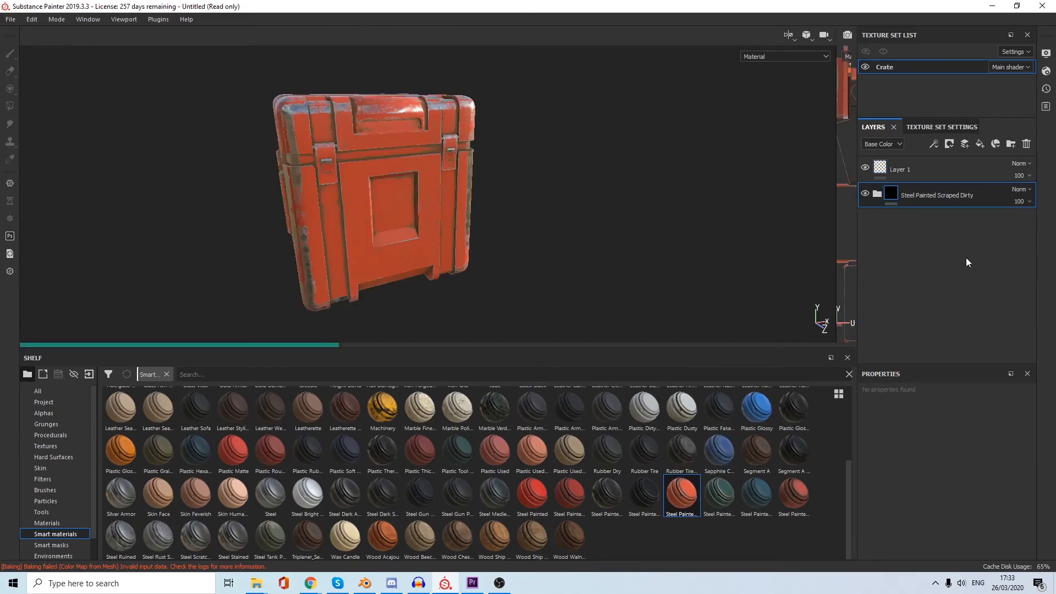
Add a black mask to the Steel Painted Scraped Dirty material folder.
alt+drag(598, 245, 383, 173)
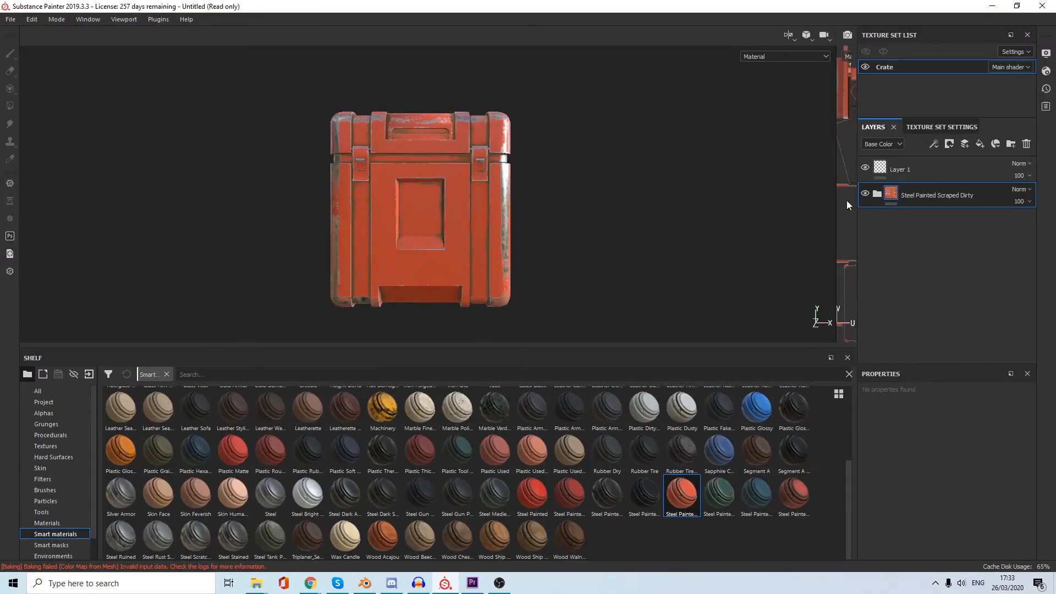
right_click(926, 195)
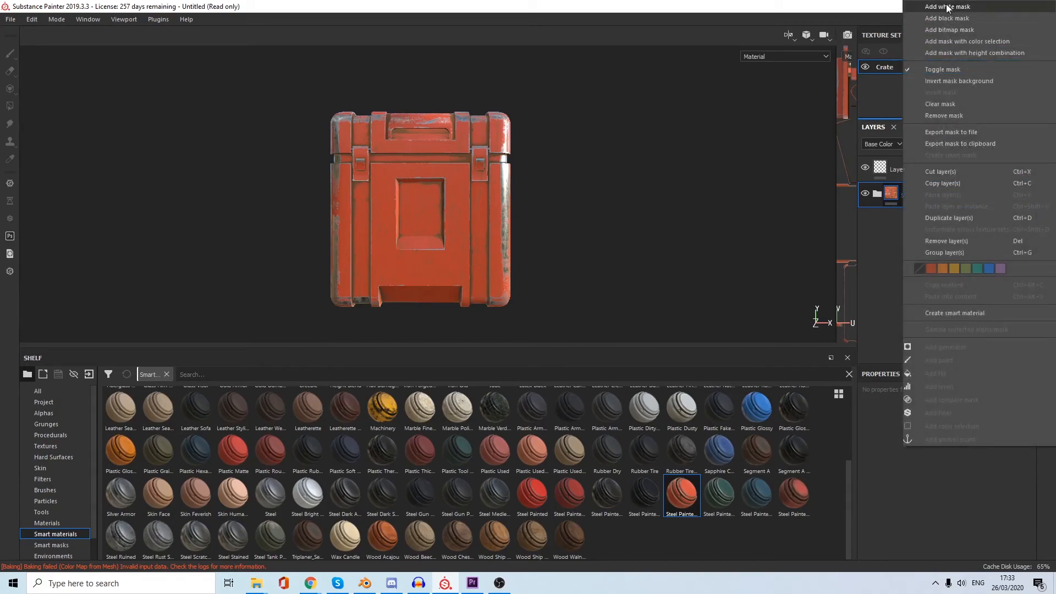
click(947, 18)
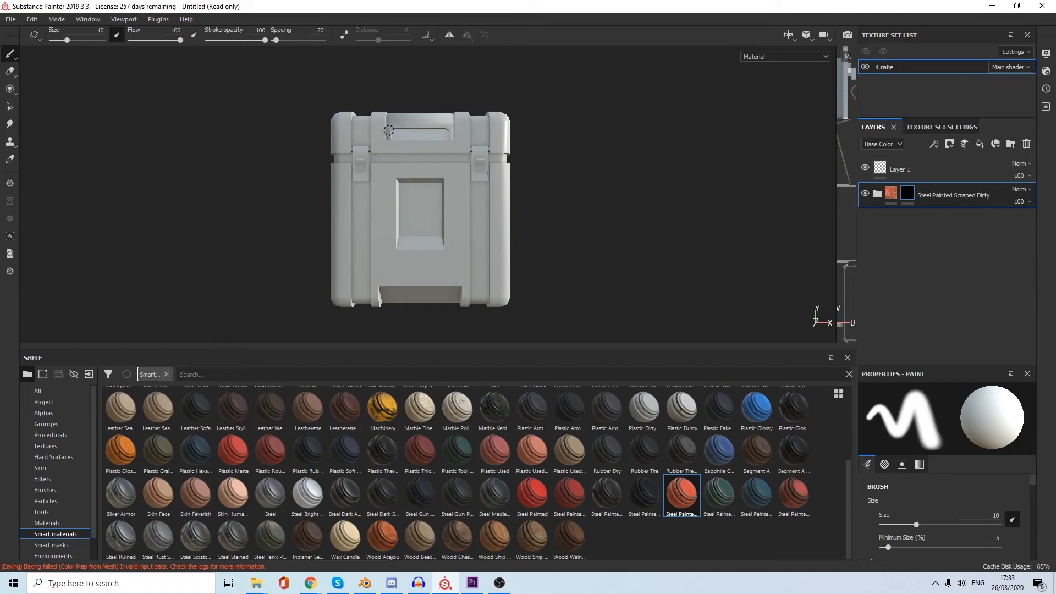
Use Polygon Fill on the black mask to reveal the painted steel across the crate's whole lid.
click(9, 107)
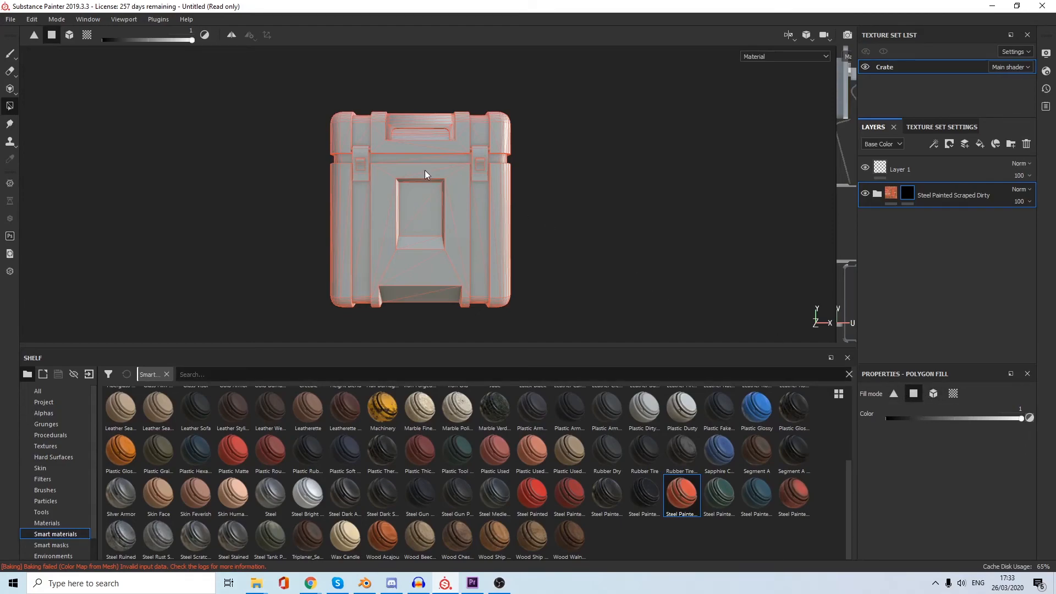
scroll(425, 174, down, 4)
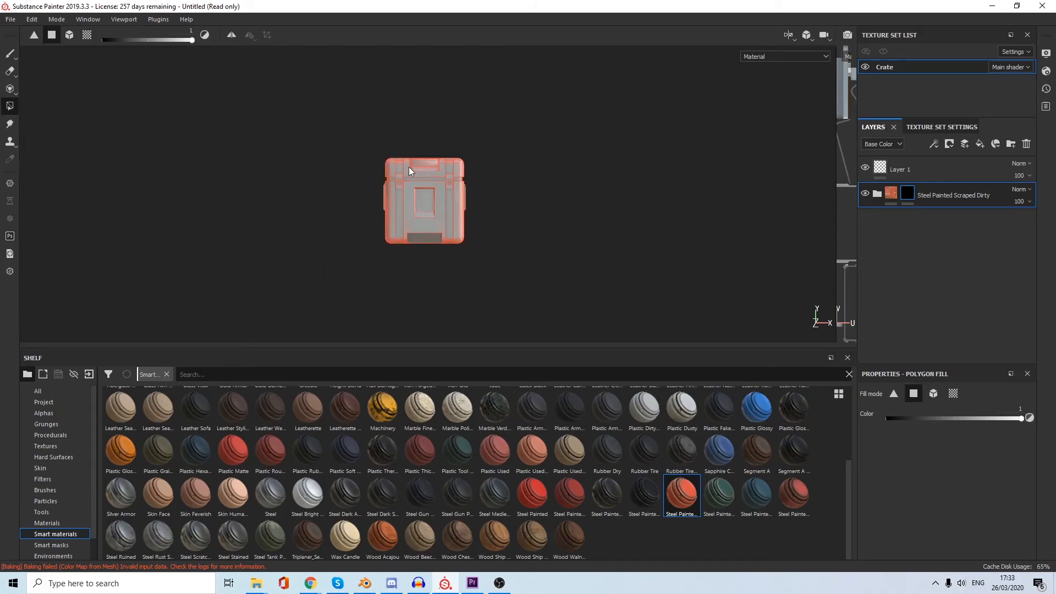
scroll(429, 174, up, 5)
scroll(405, 203, up, 4)
scroll(409, 220, down, 4)
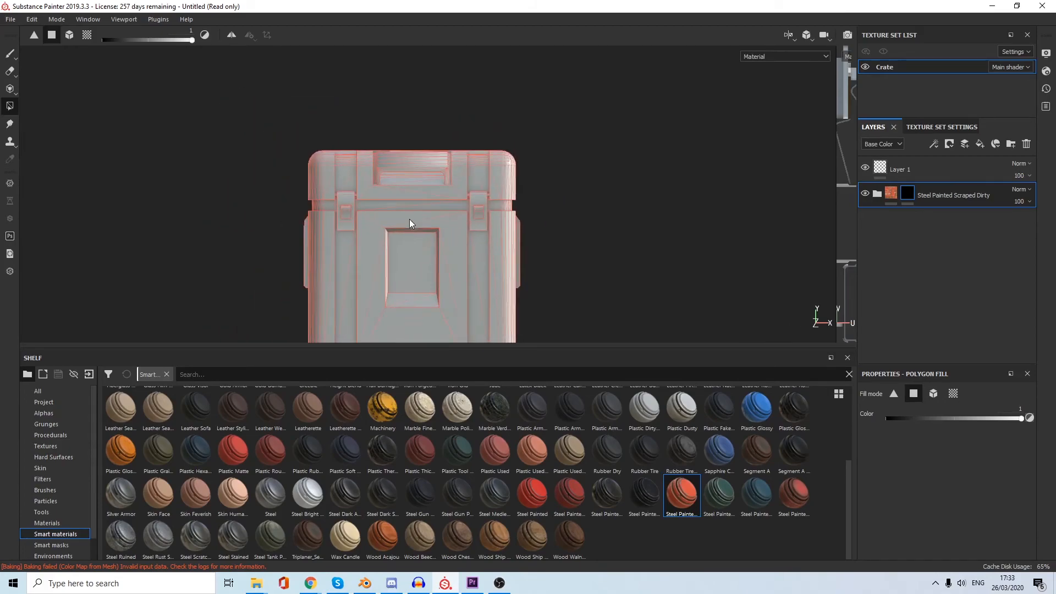
scroll(424, 231, up, 5)
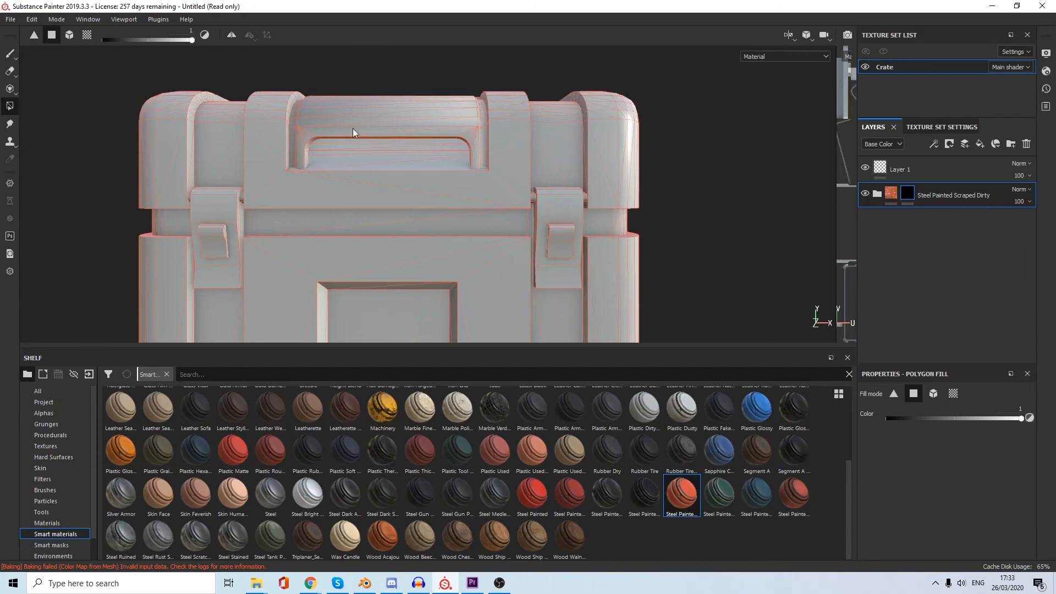
scroll(423, 142, down, 4)
middle_drag(481, 242, 471, 186)
drag(262, 72, 618, 118)
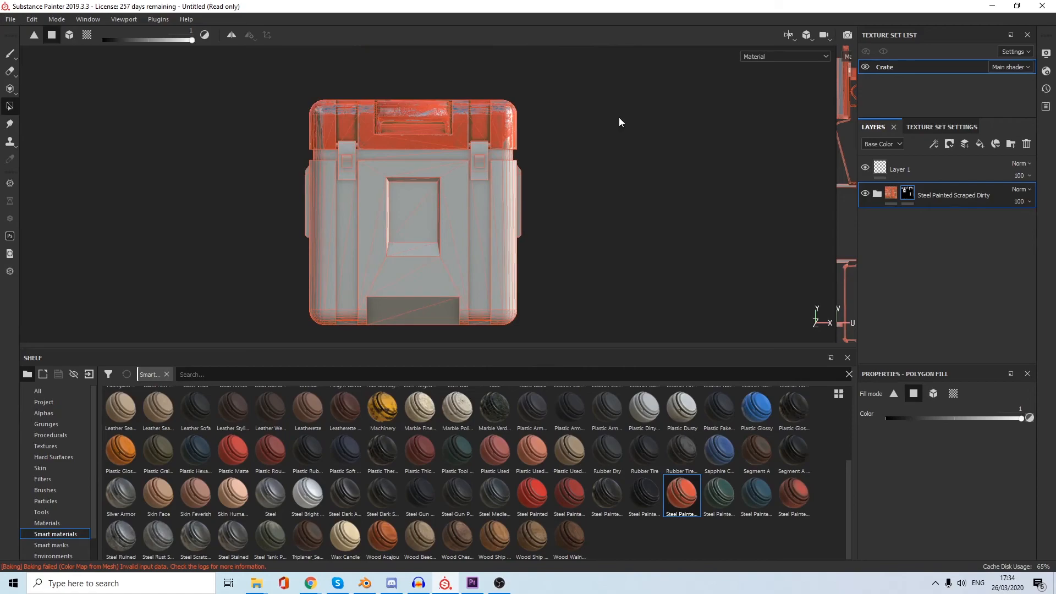
scroll(405, 111, up, 6)
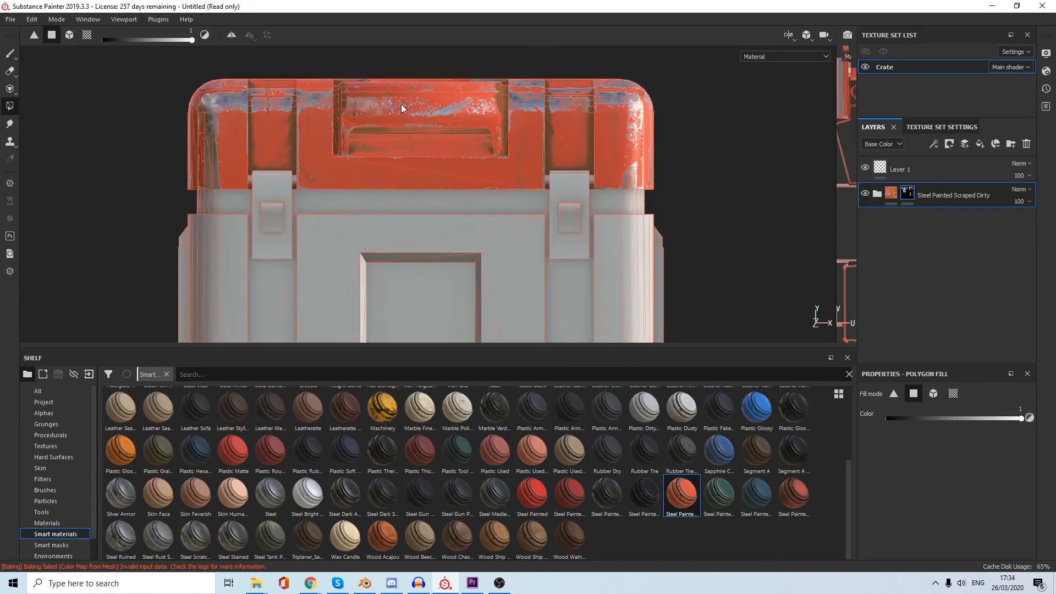
Use Polygon Fill in mesh mode with color 0 to remove the lid's handles from the painted steel mask.
scroll(414, 124, down, 6)
alt+drag(414, 124, 435, 172)
scroll(302, 151, up, 4)
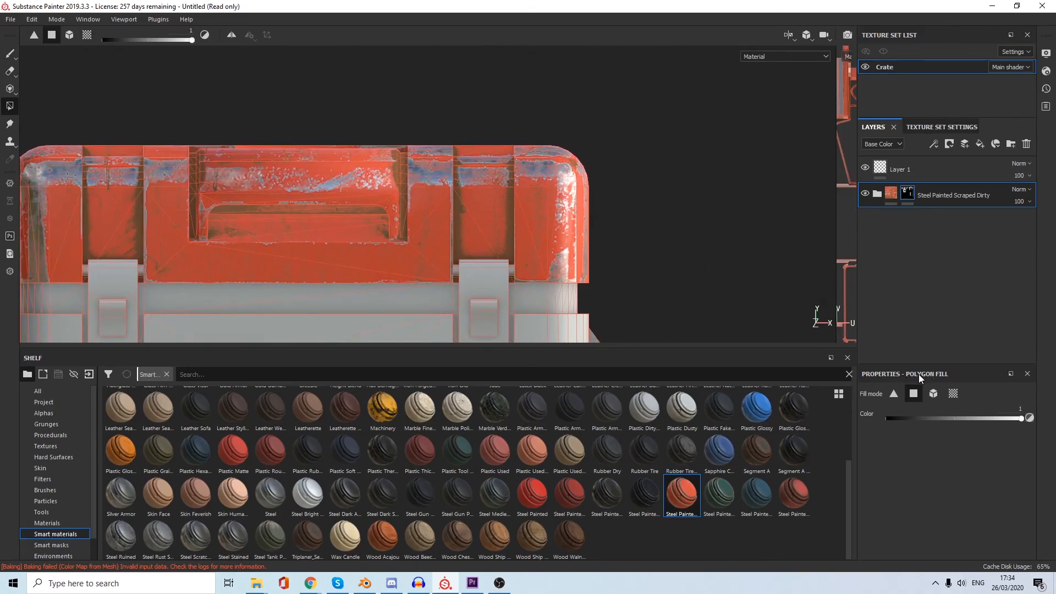
drag(1021, 421, 867, 420)
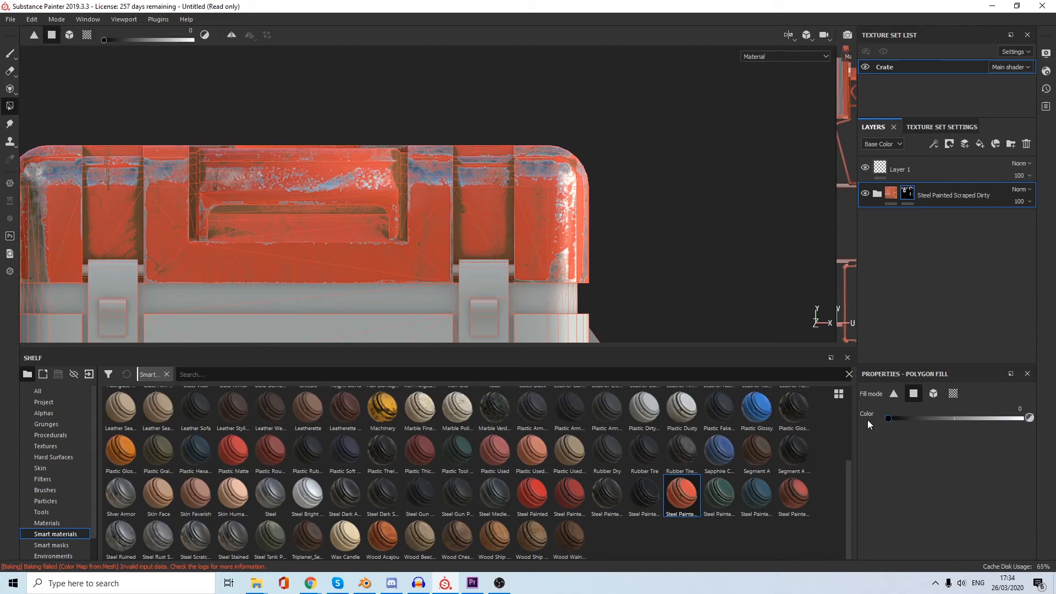
click(933, 393)
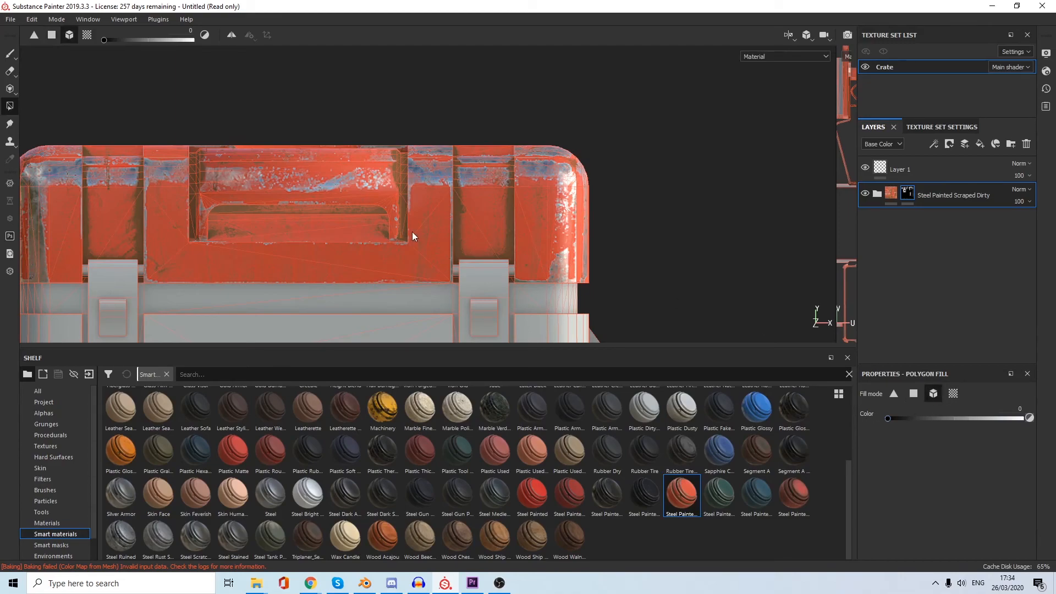
alt+drag(412, 234, 394, 260)
alt+drag(507, 199, 485, 178)
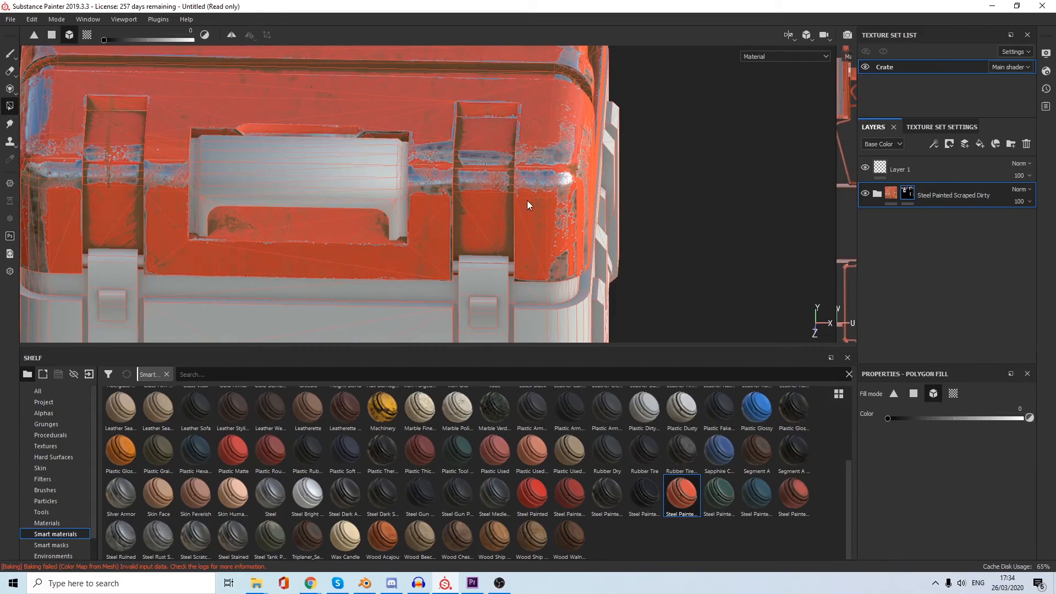
alt+middle_drag(485, 177, 151, 164)
scroll(439, 163, up, 2)
click(434, 156)
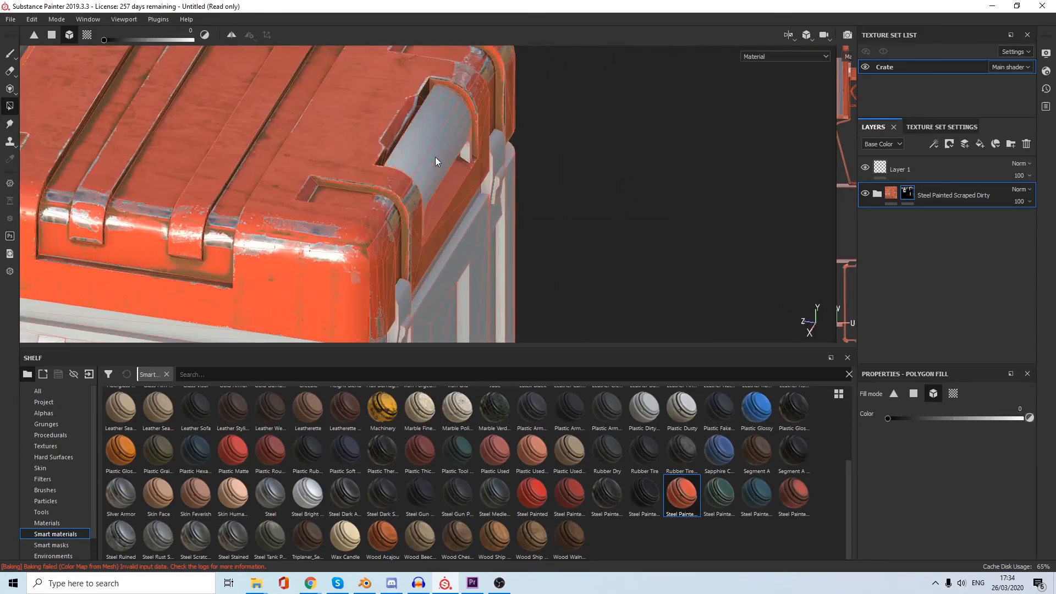
scroll(440, 168, down, 1)
alt+drag(441, 168, 731, 170)
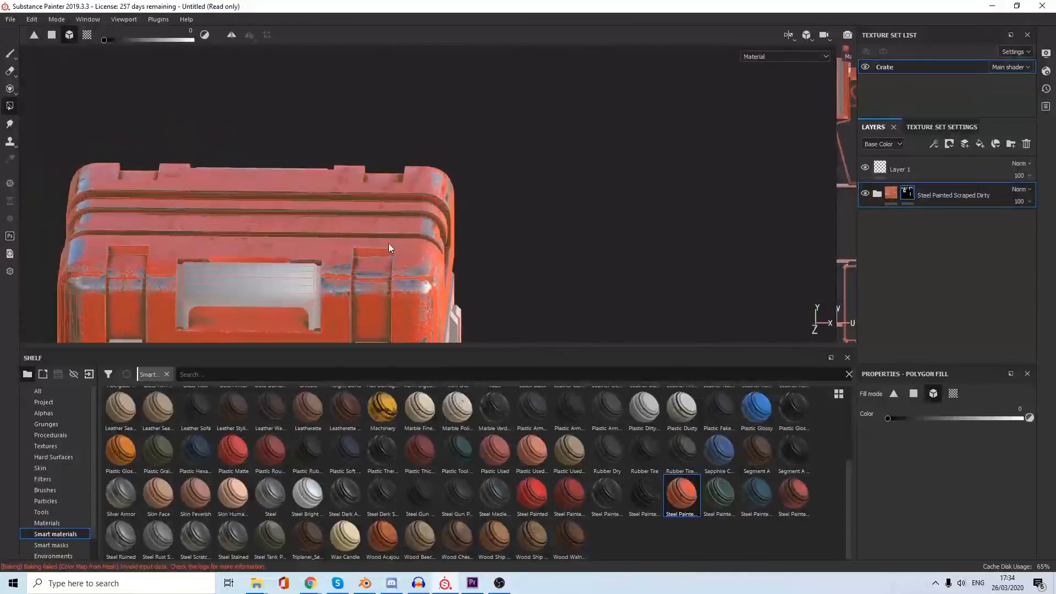
alt+middle_drag(385, 243, 415, 199)
alt+shift+drag(416, 199, 446, 198)
alt+middle_drag(445, 197, 457, 111)
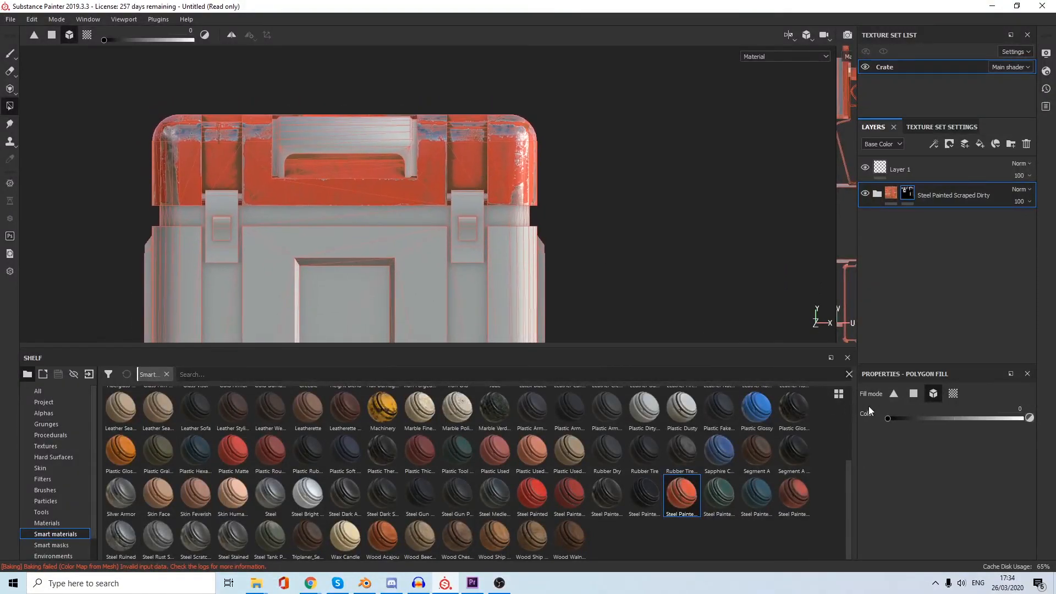
Set the Polygon Fill color to 1.
drag(887, 418, 1022, 418)
scroll(546, 255, down, 2)
alt+drag(547, 254, 554, 231)
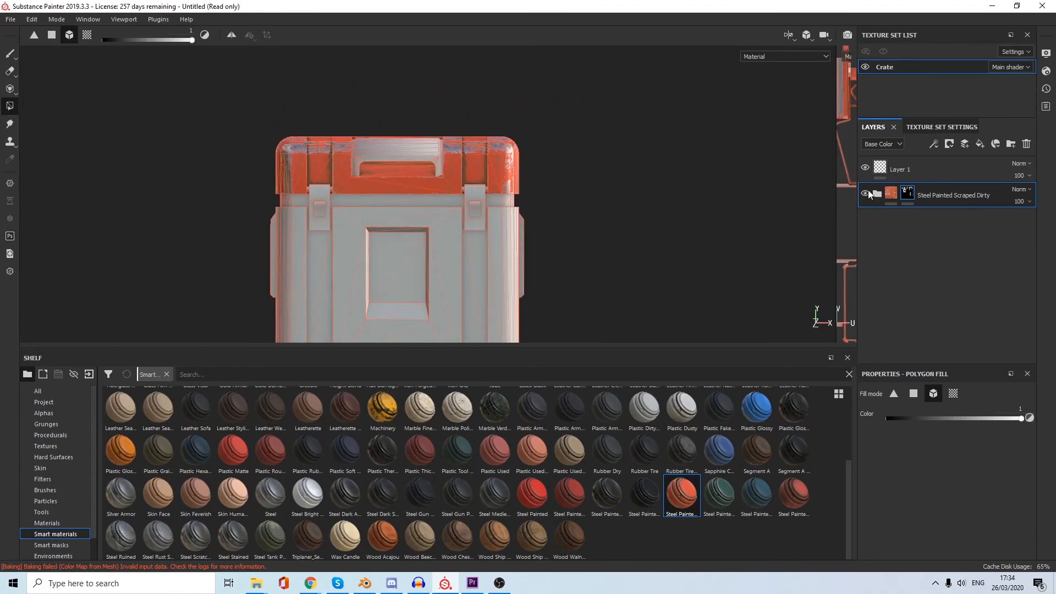
Change the base color of the Paint layer in the lid's material folder to blue, with a hue of about 0.635.
click(874, 193)
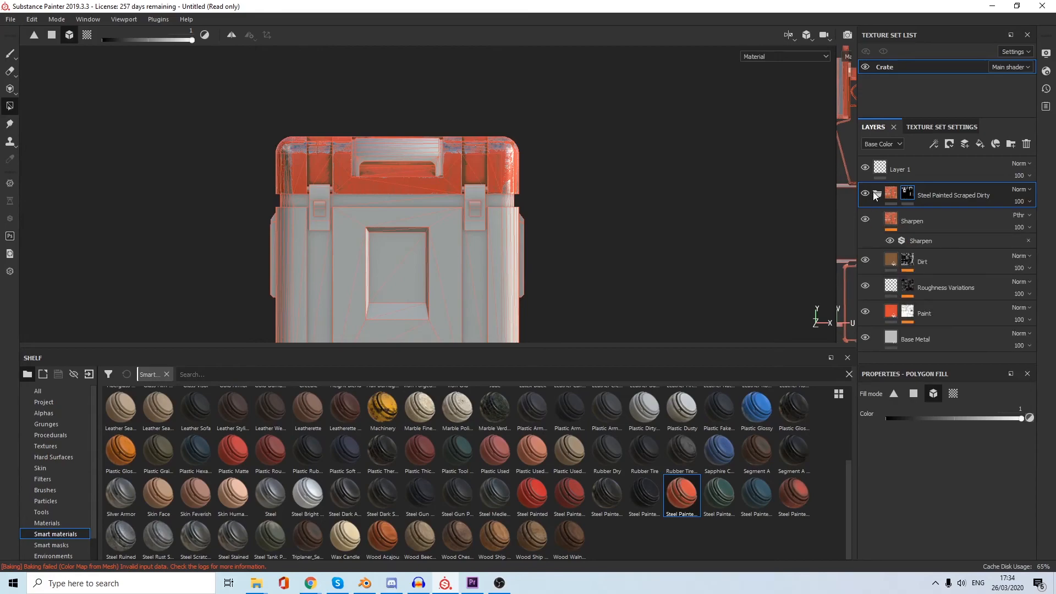
click(885, 318)
click(928, 514)
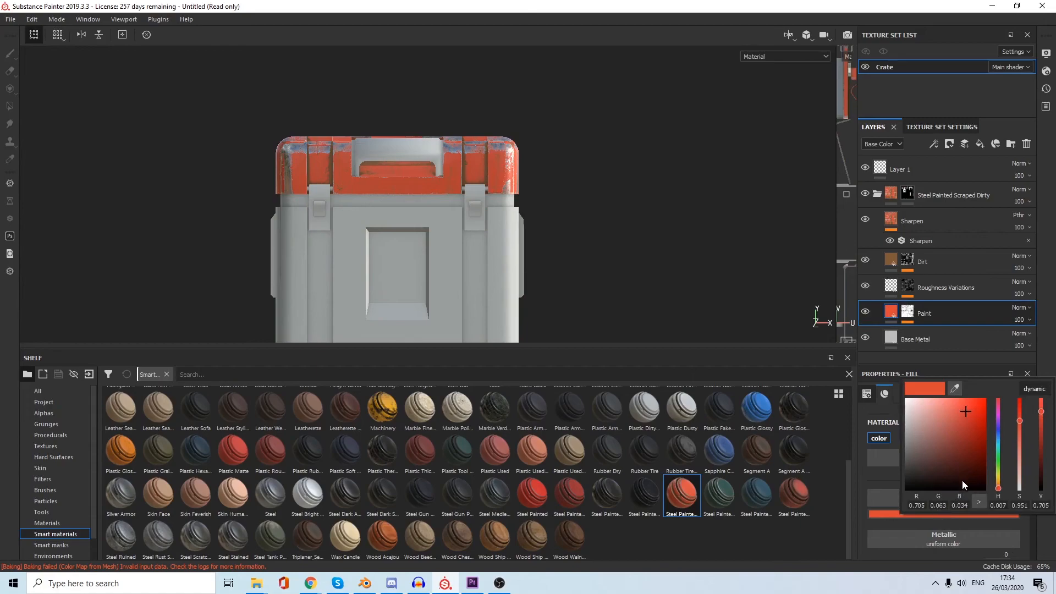
click(997, 430)
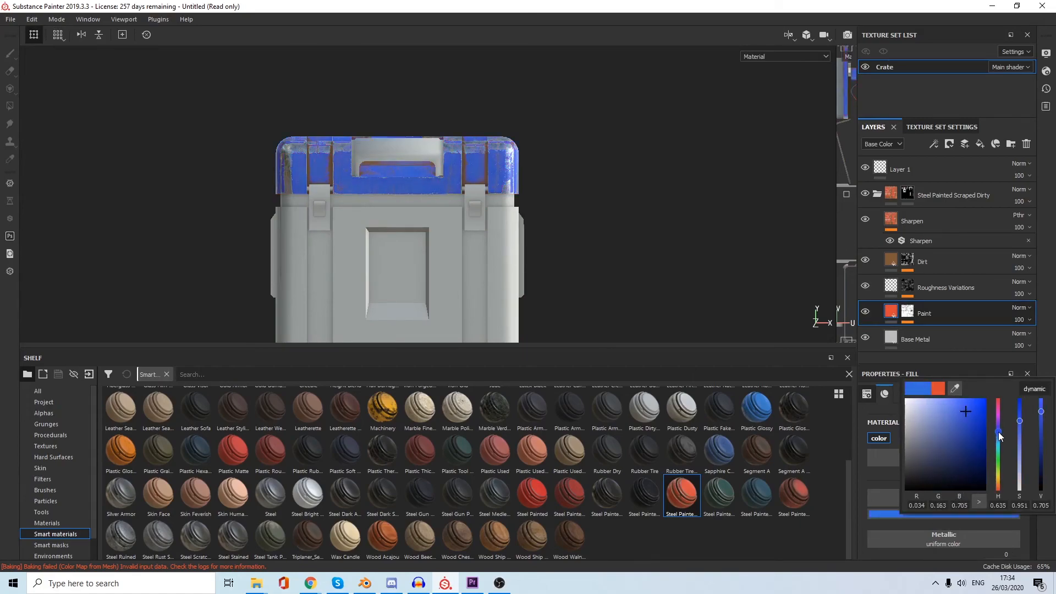
click(1000, 432)
click(651, 181)
alt+drag(616, 187, 526, 205)
scroll(556, 237, down, 2)
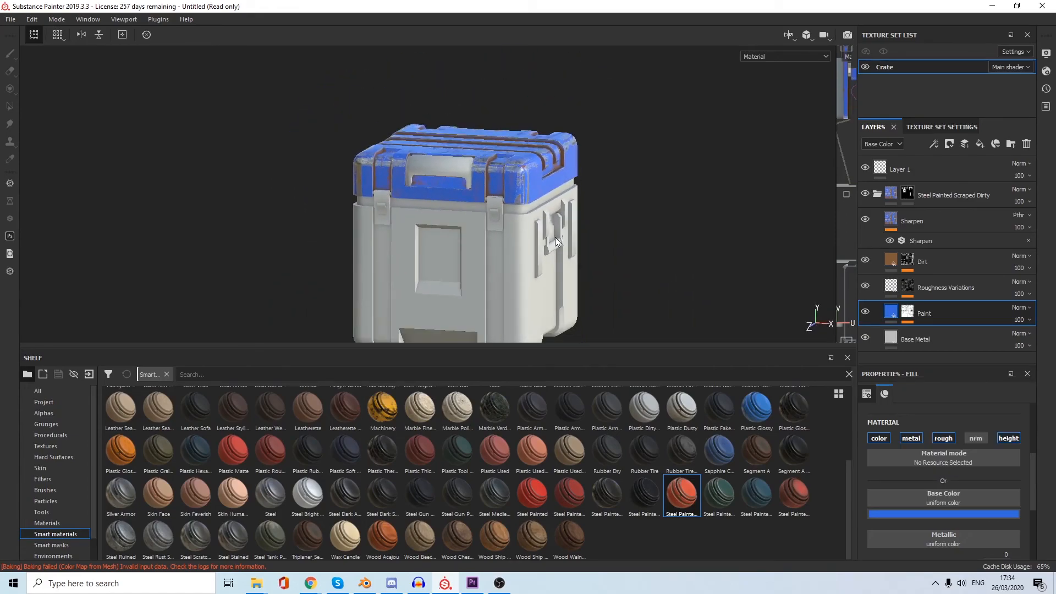
click(874, 193)
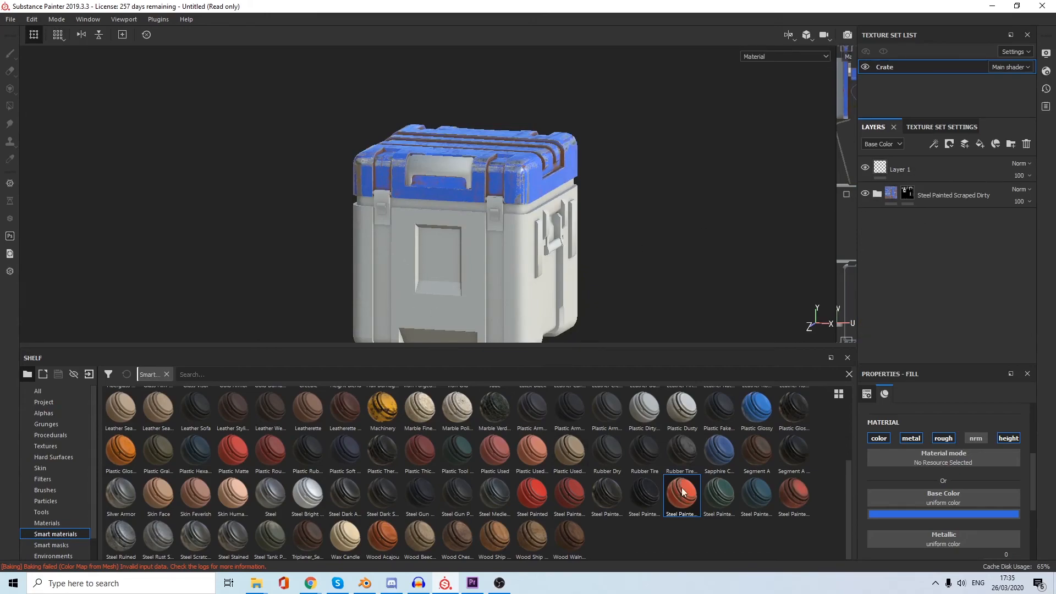
Add a second Steel Painted Scraped Dirty smart material beneath the lid's folder and slightly adjust the saturation of its Paint layer's base color.
mouse_move(693, 507)
mouse_down()
mouse_move(901, 278)
mouse_move(929, 275)
mouse_up()
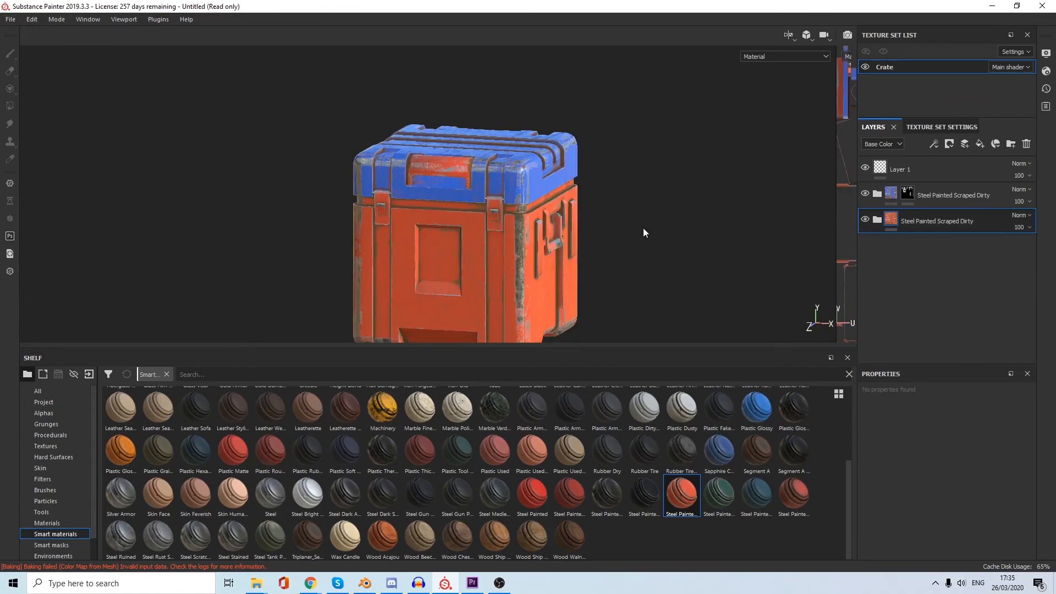
scroll(657, 215, up, 2)
click(877, 220)
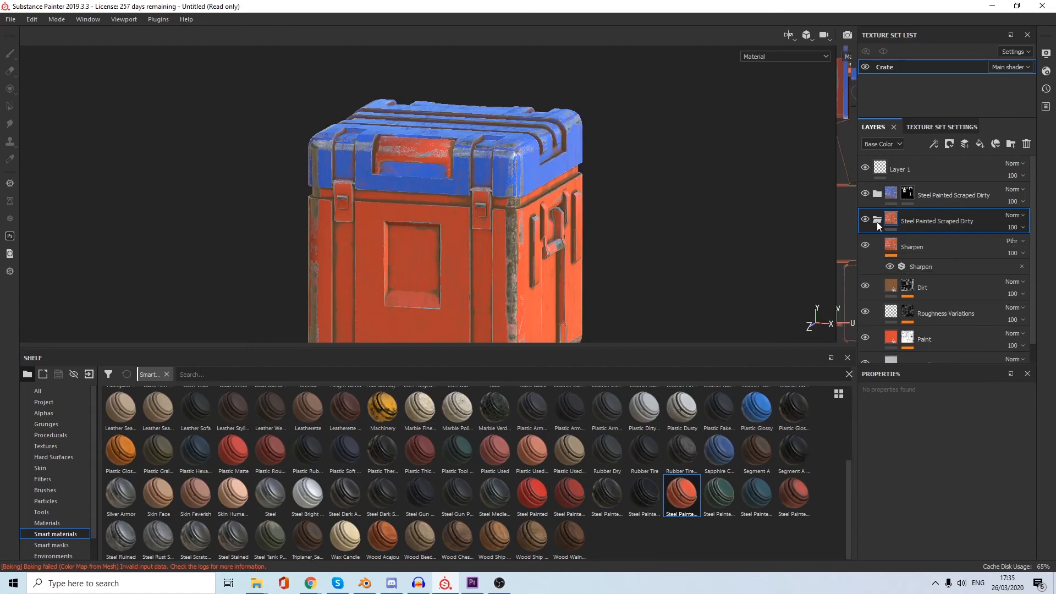
scroll(906, 300, down, 1)
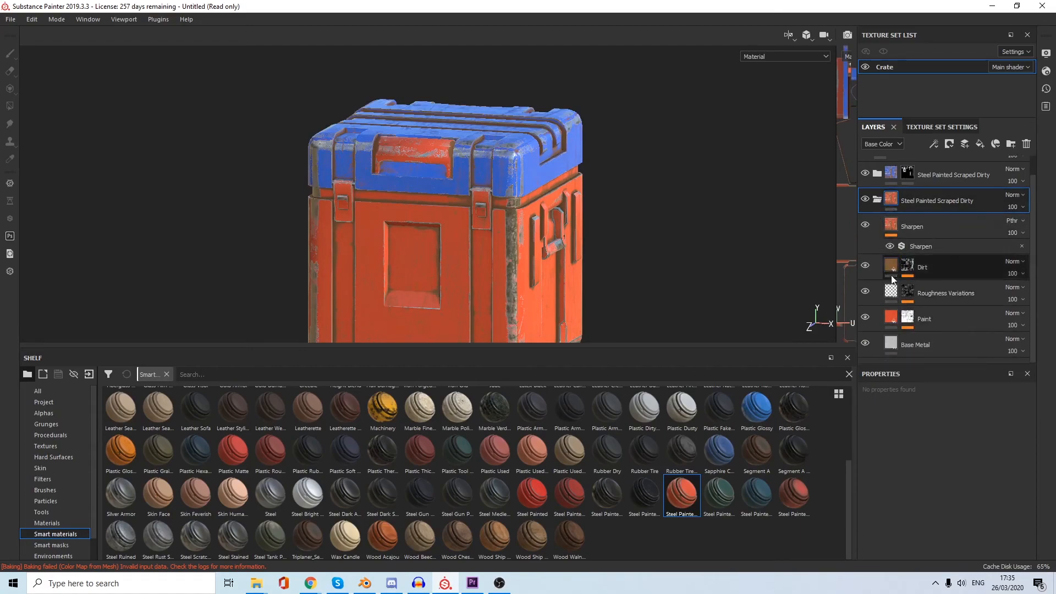
click(890, 322)
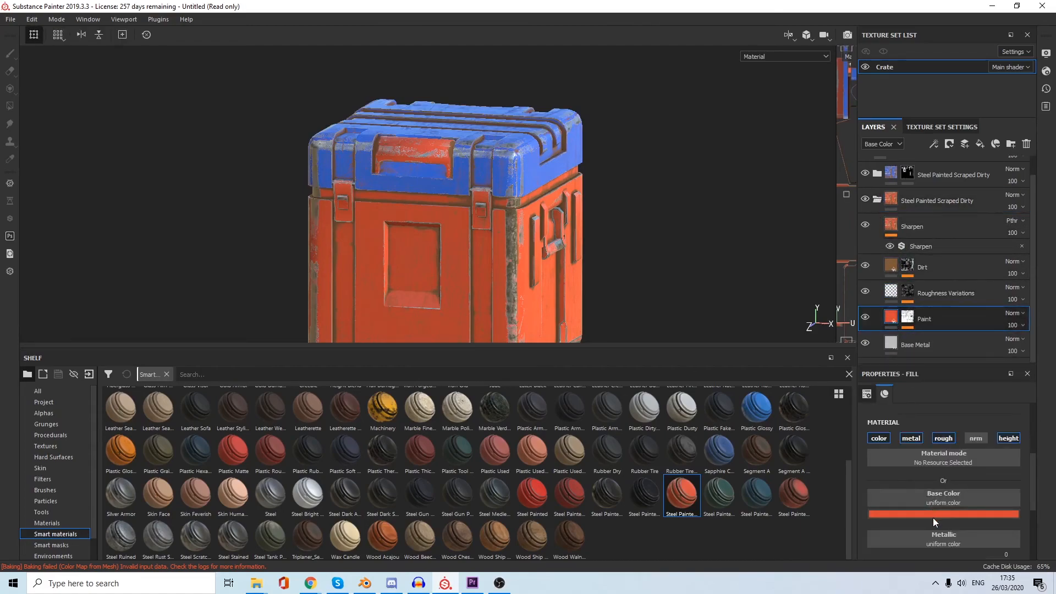
click(933, 517)
drag(1020, 422, 1025, 406)
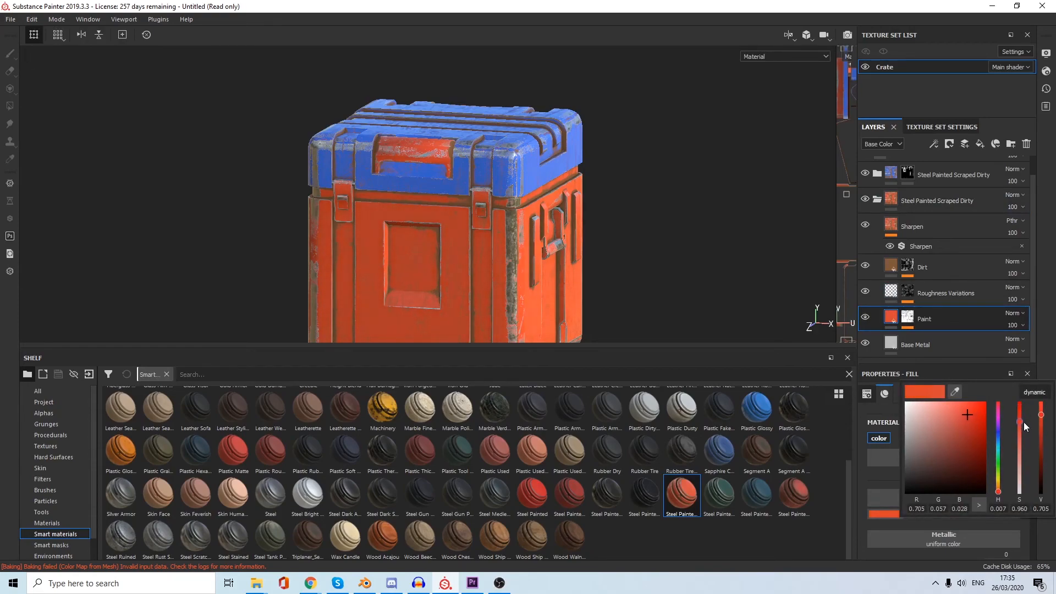
click(706, 246)
mouse_move(706, 246)
alt+mouse_down()
mouse_move(401, 240)
mouse_move(719, 245)
alt+mouse_up()
click(877, 200)
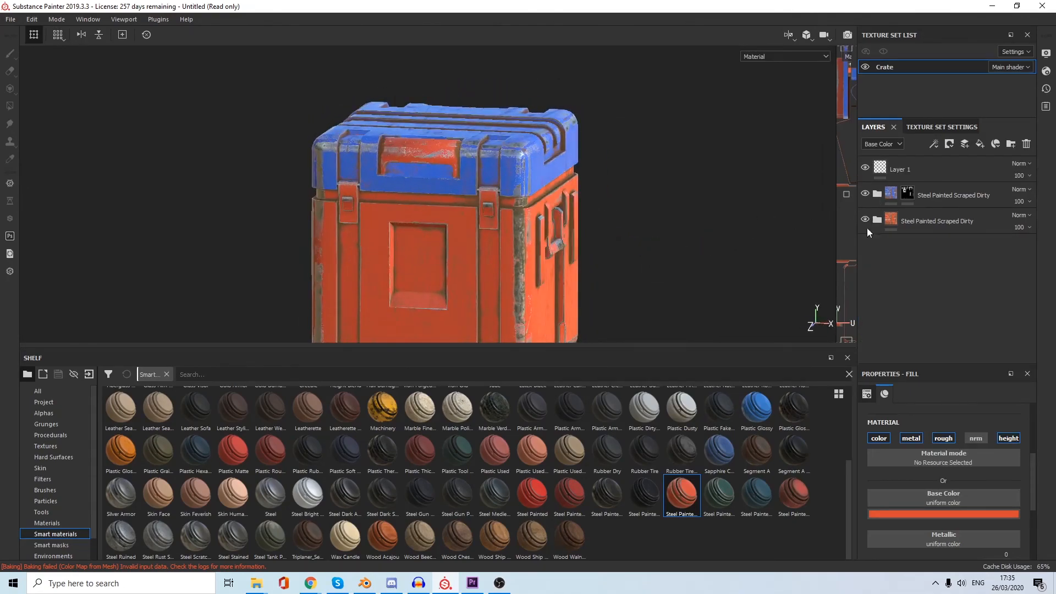
Add a black mask to the second Steel Painted Scraped Dirty folder and reveal the material on the crate's body with mesh fill.
right_click(919, 221)
click(963, 19)
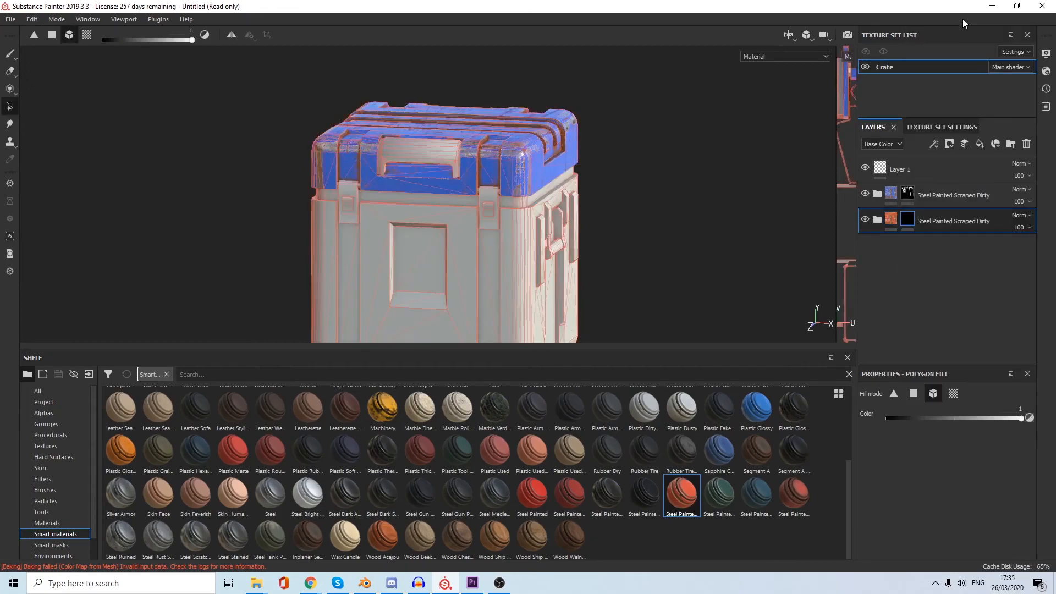
click(470, 258)
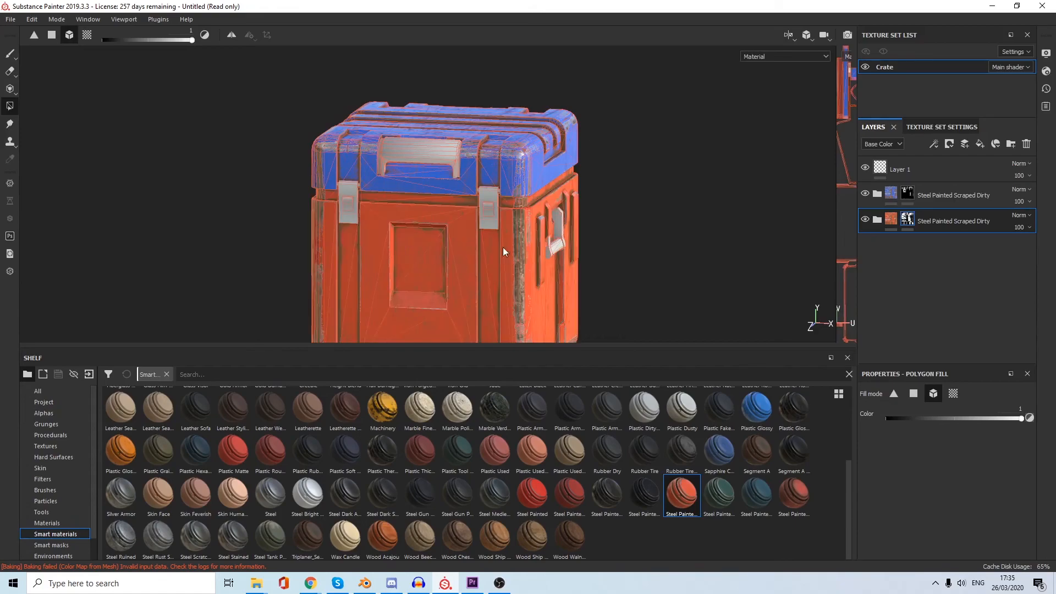
mouse_move(579, 289)
alt+mouse_down()
mouse_move(212, 283)
mouse_move(591, 287)
alt+mouse_up()
scroll(577, 266, up, 2)
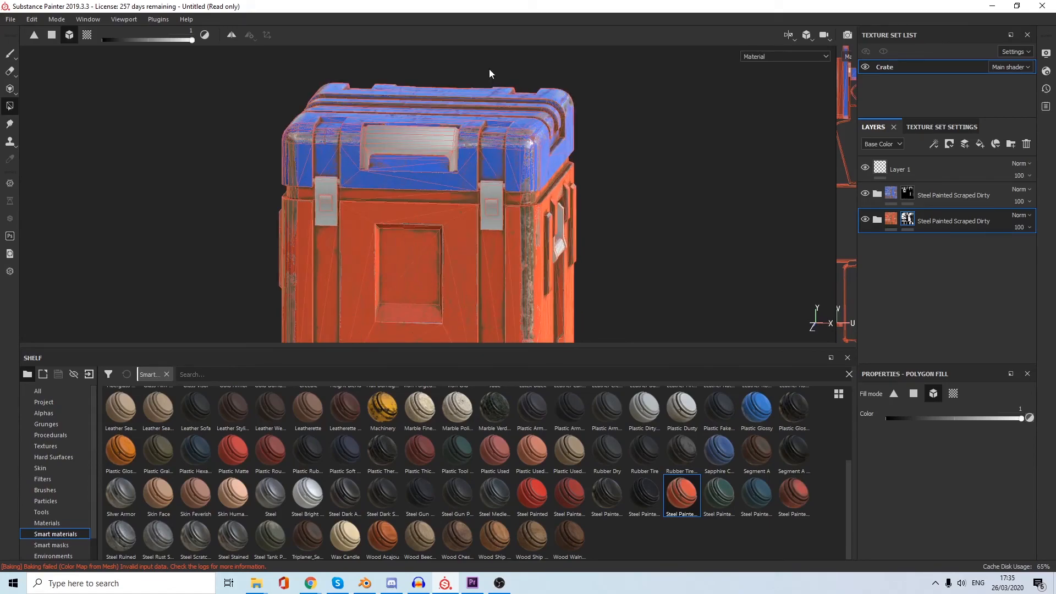
scroll(434, 206, up, 5)
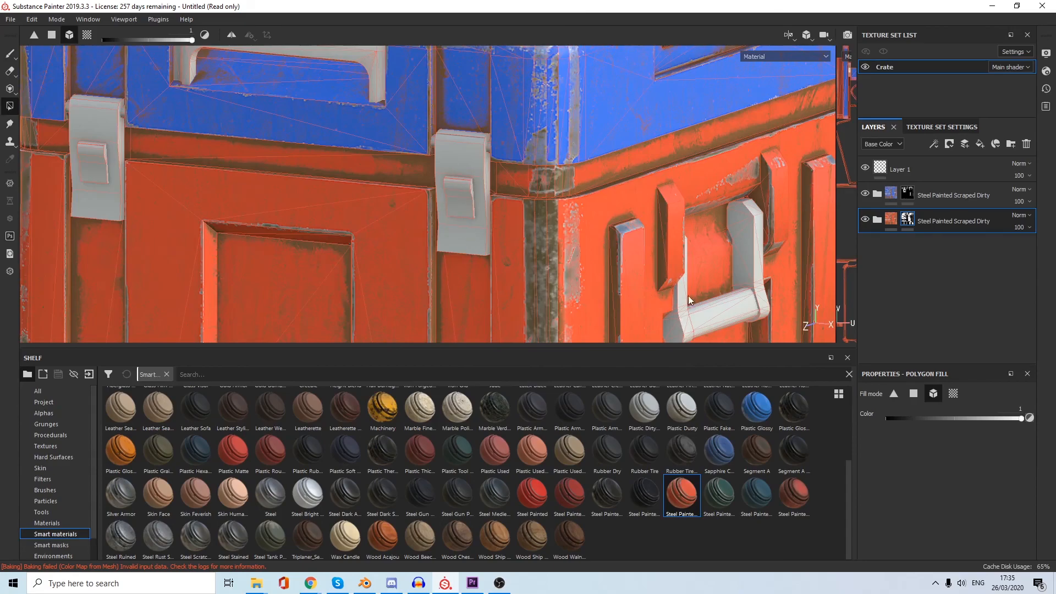
scroll(440, 193, down, 5)
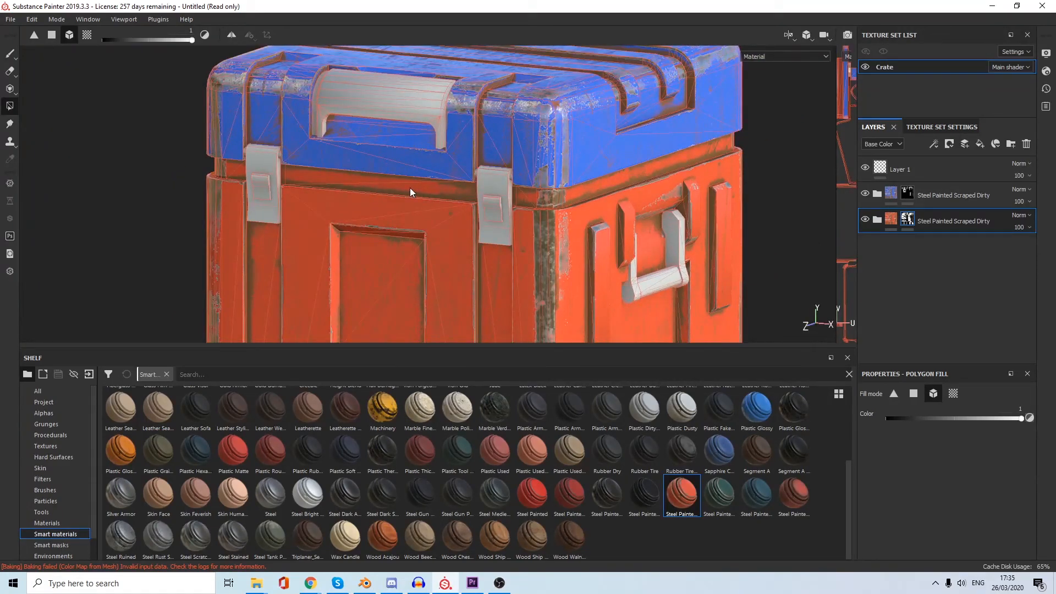
Add a third Steel Painted Scraped Dirty smart material at the bottom of the stack and set its Paint base color to near-black.
mouse_move(694, 517)
mouse_down()
mouse_move(874, 279)
mouse_move(893, 279)
mouse_up()
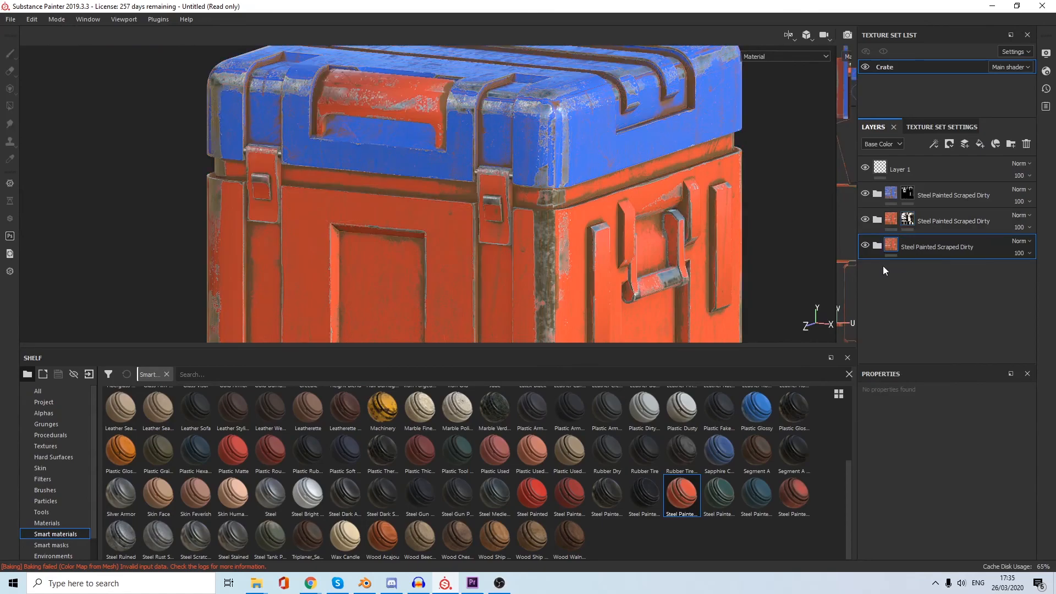
click(876, 248)
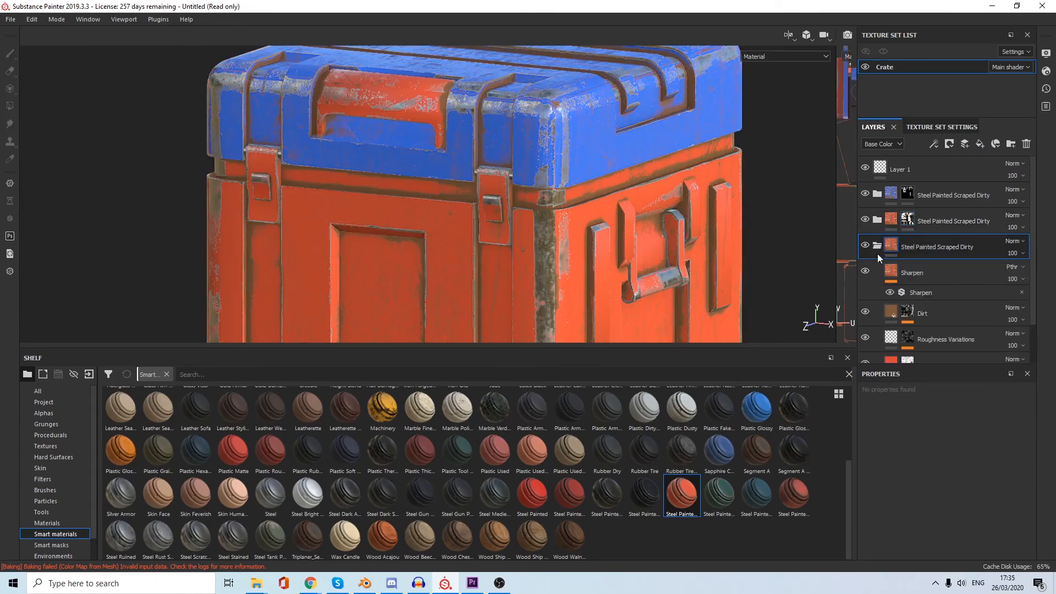
scroll(908, 296, down, 1)
click(892, 323)
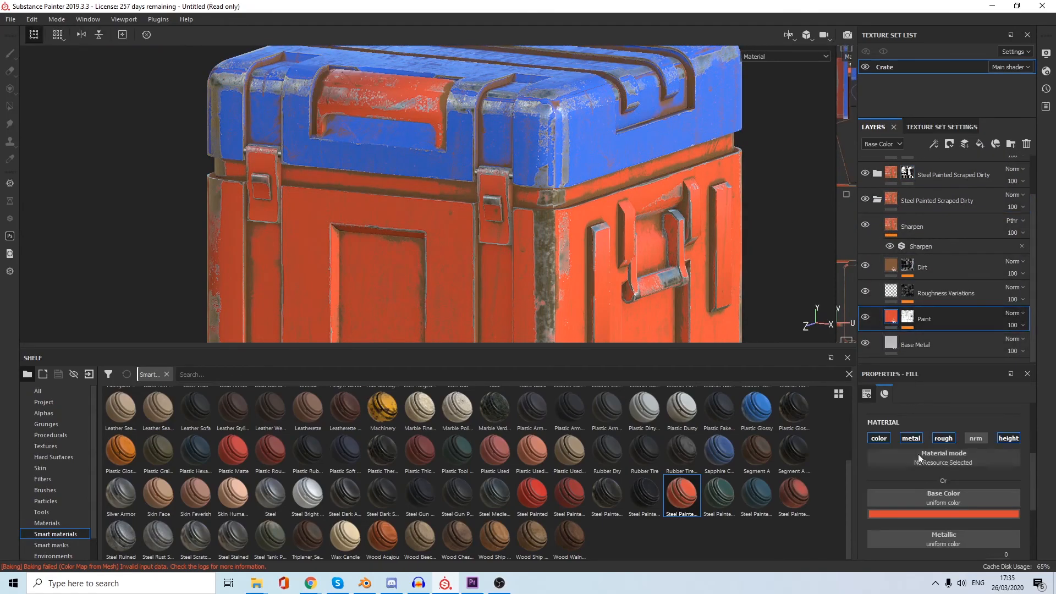
click(928, 513)
click(921, 476)
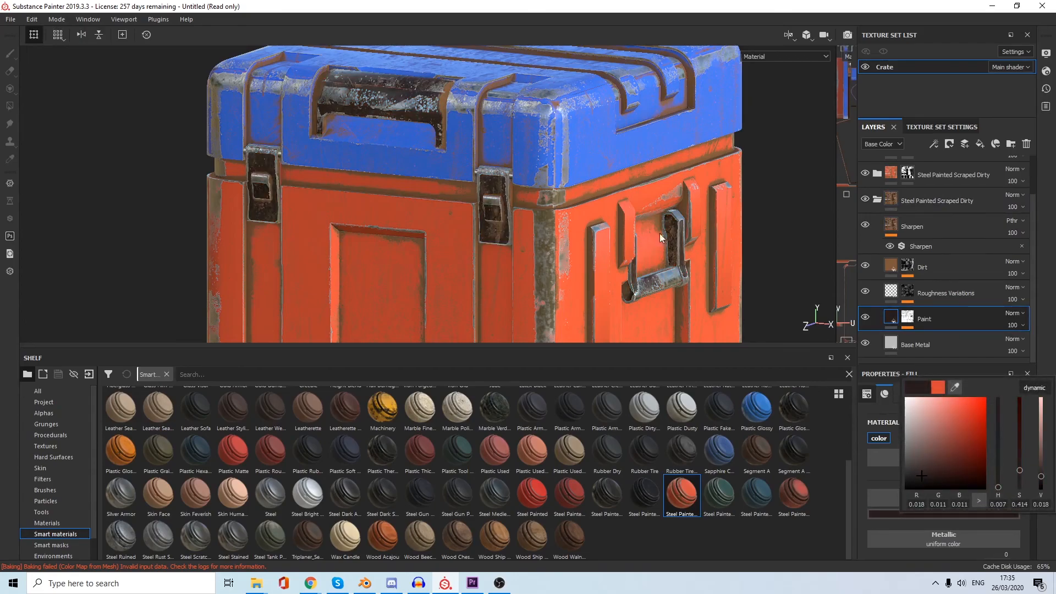
click(874, 201)
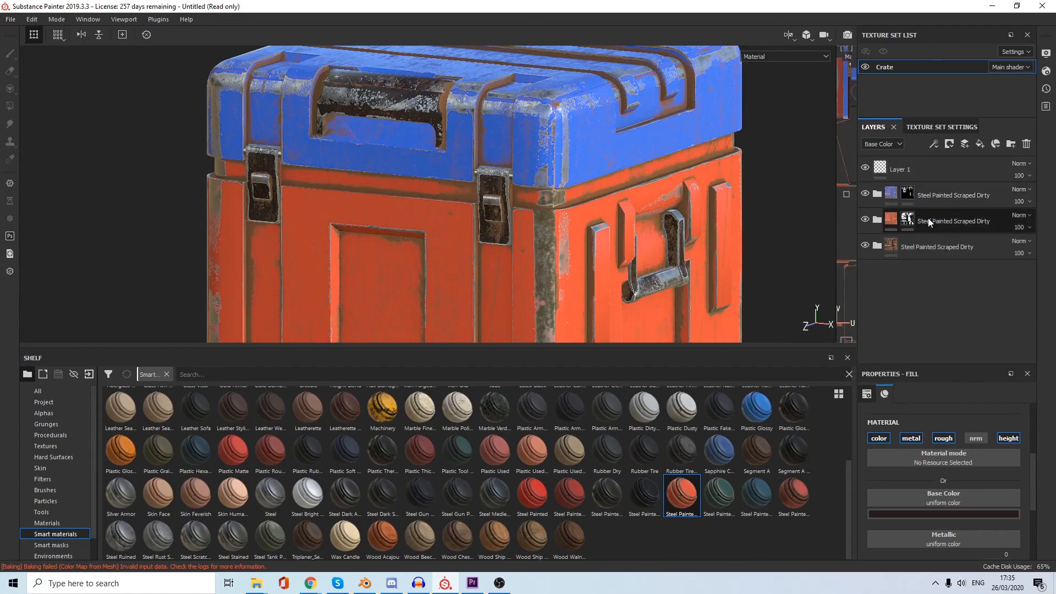
Add a black mask to the bottom Steel Painted Scraped Dirty folder.
click(931, 247)
right_click(932, 247)
click(989, 15)
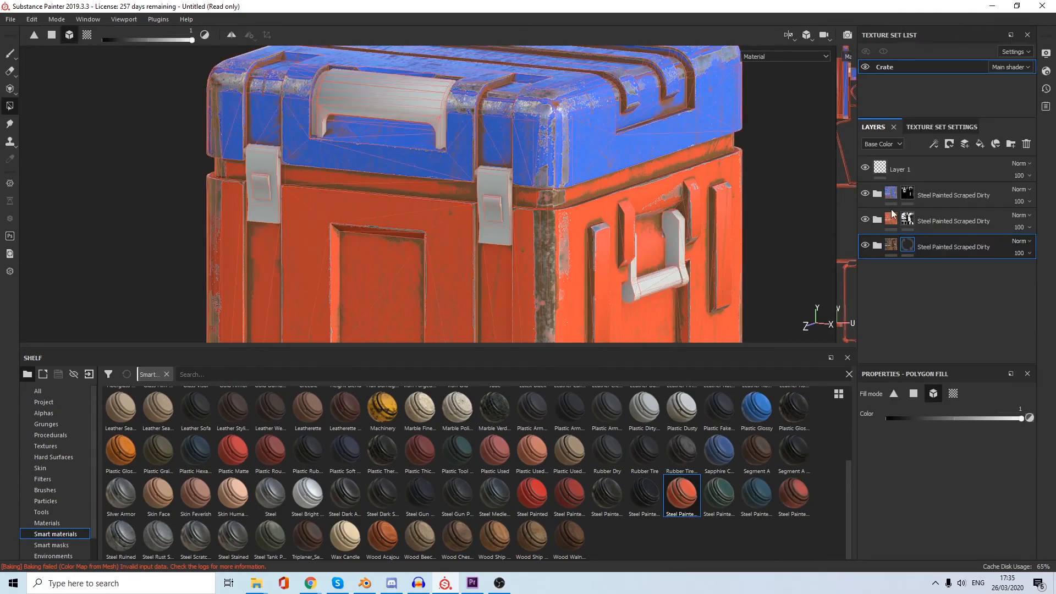
Reveal the bottom dark material with mesh fill on the front latches, the front lid handle and the adjacent side handle.
click(486, 180)
click(410, 98)
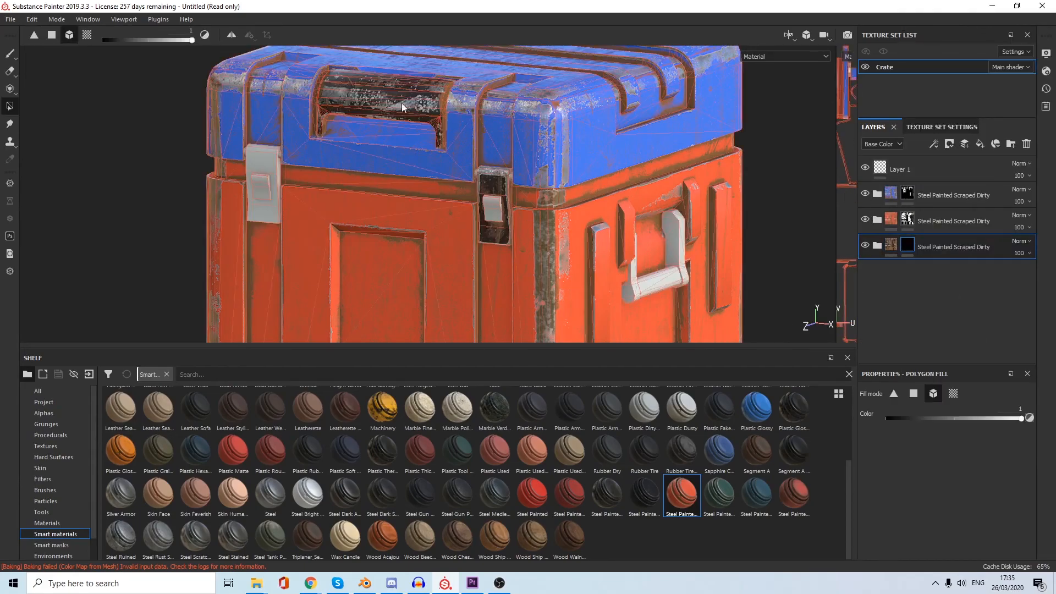
click(265, 167)
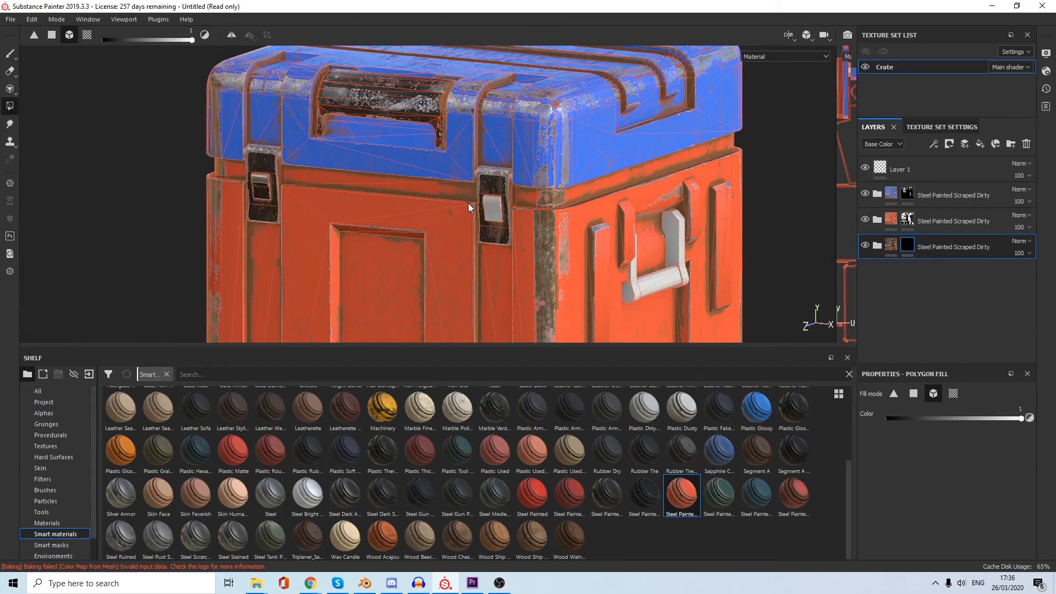
click(633, 288)
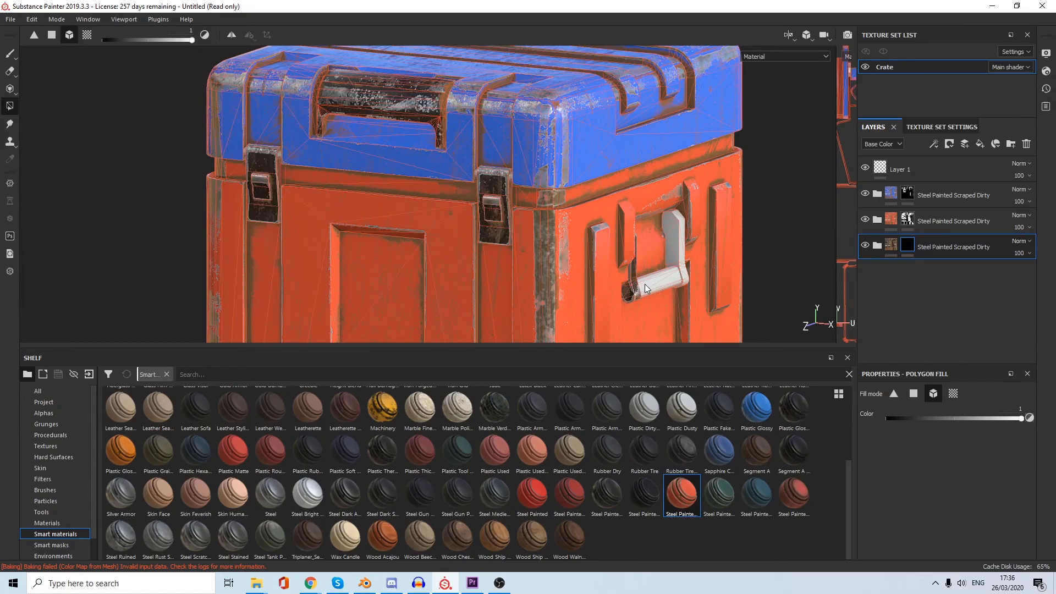
Mesh-fill the dark material's mask on the two latches and lid handle at the back of the crate.
scroll(669, 251, down, 3)
alt+drag(669, 251, 460, 217)
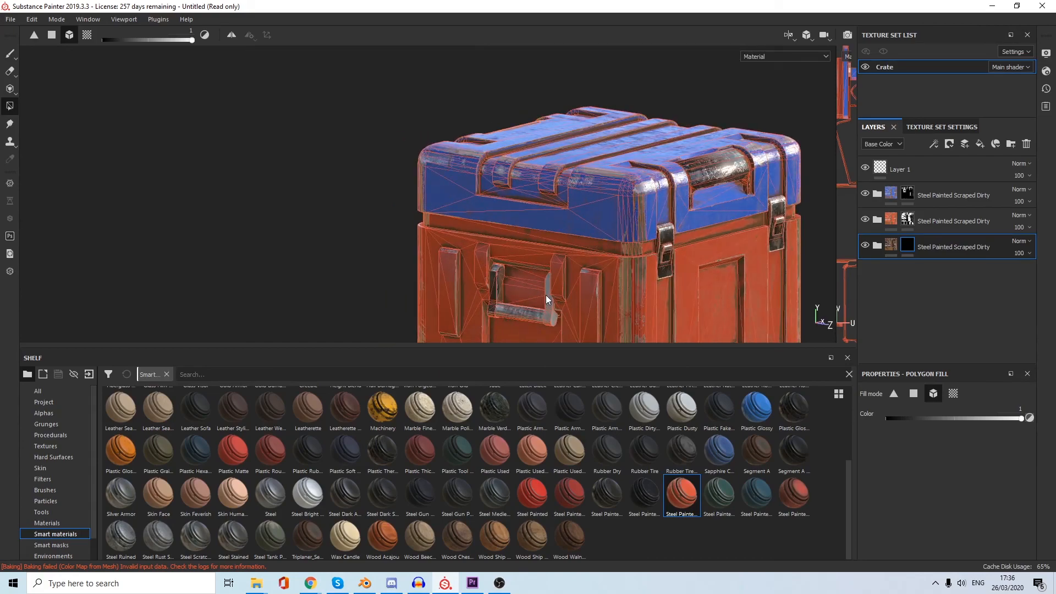
scroll(498, 219, up, 5)
click(498, 218)
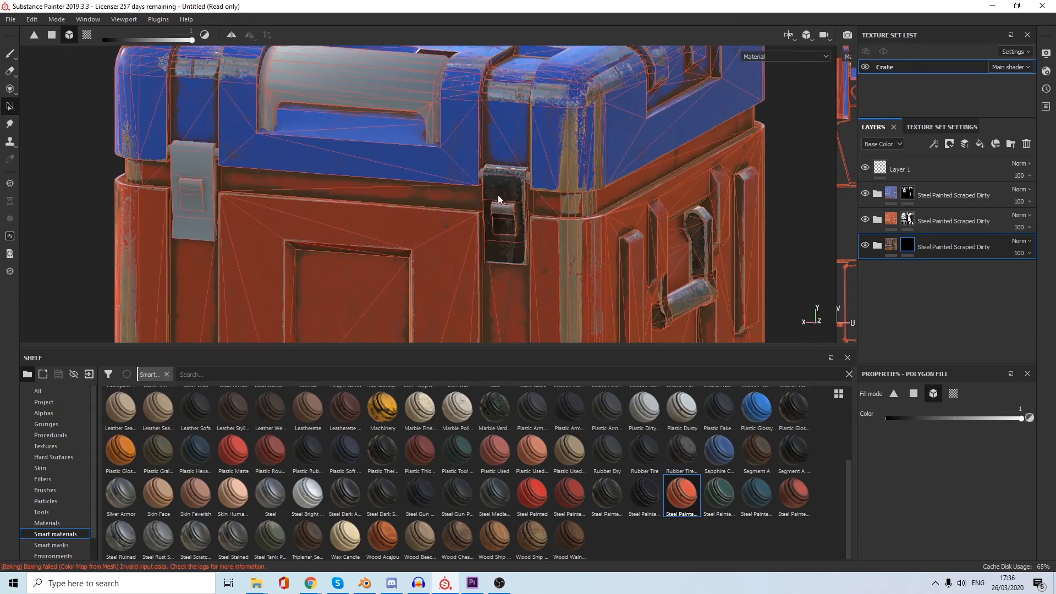
click(414, 103)
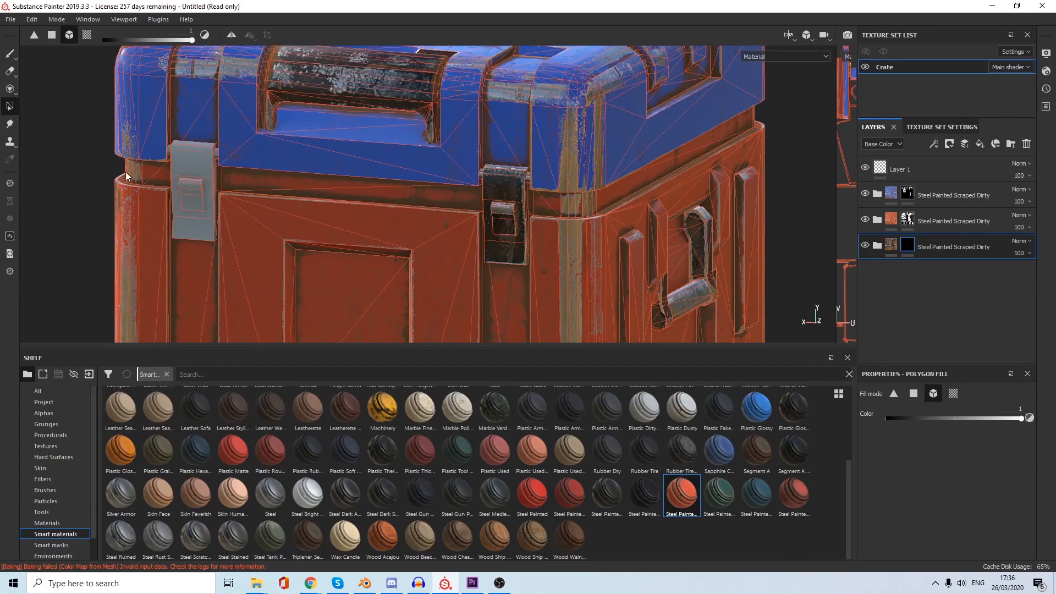
click(189, 162)
Inspect the textured handles, latches and body from all sides of the crate.
scroll(192, 176, down, 4)
alt+drag(236, 199, 558, 160)
scroll(489, 196, up, 6)
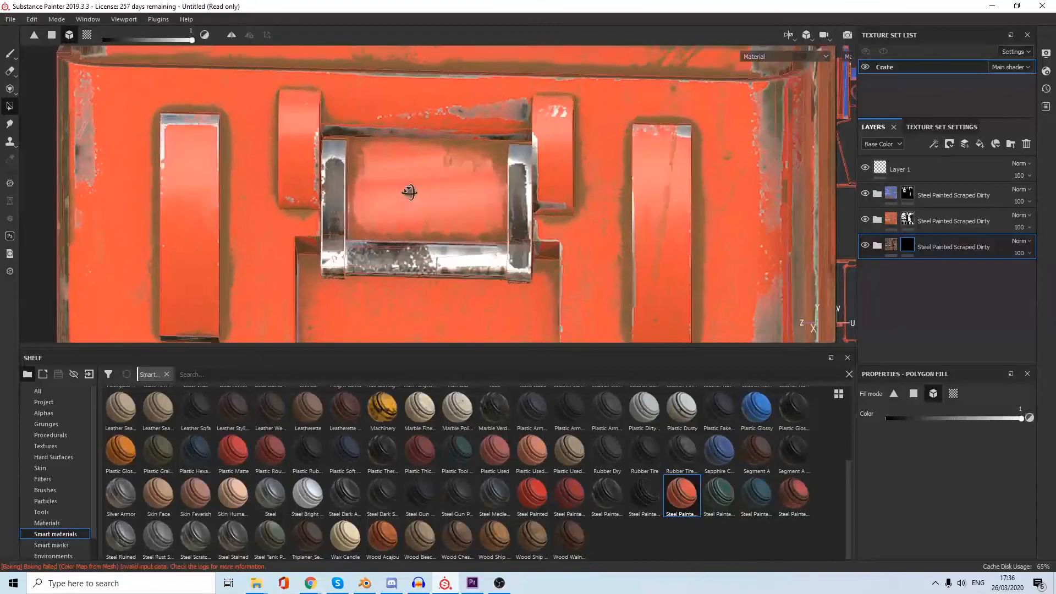
scroll(489, 196, down, 4)
alt+drag(374, 195, 605, 215)
click(894, 244)
scroll(530, 183, down, 4)
alt+drag(352, 186, 468, 199)
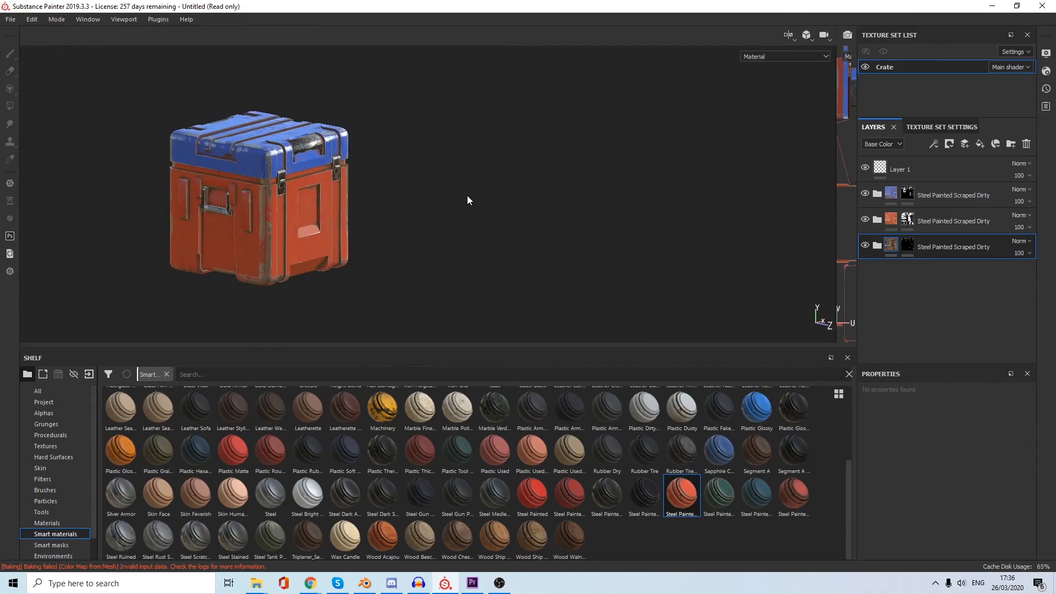
alt+drag(506, 183, 308, 217)
scroll(262, 206, up, 3)
scroll(263, 206, down, 3)
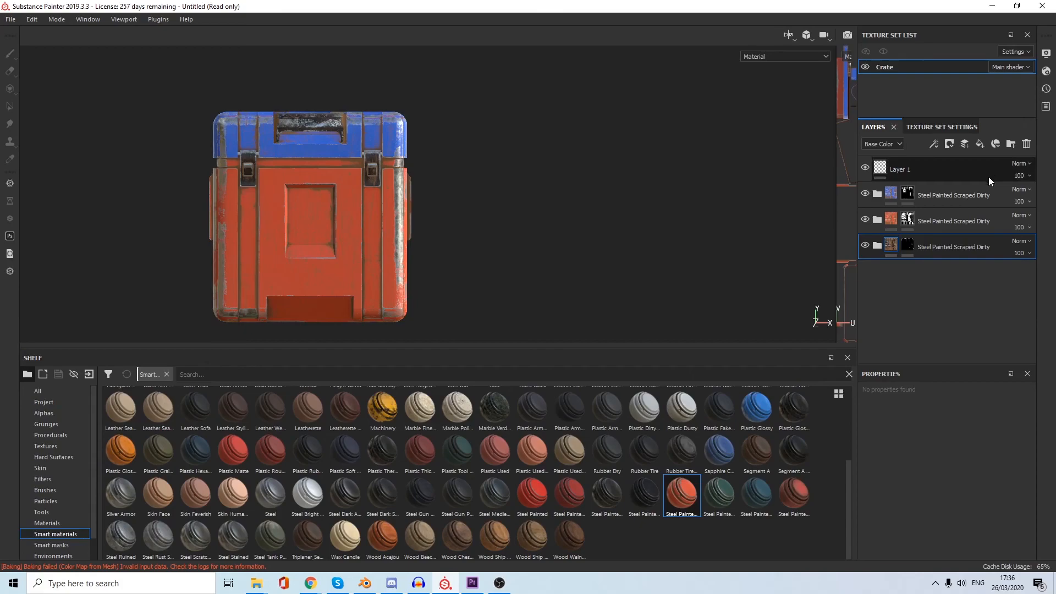
Add a fill layer above the top Steel Painted Scraped Dirty folder and give it a pale yellow base color.
click(969, 190)
key(4)
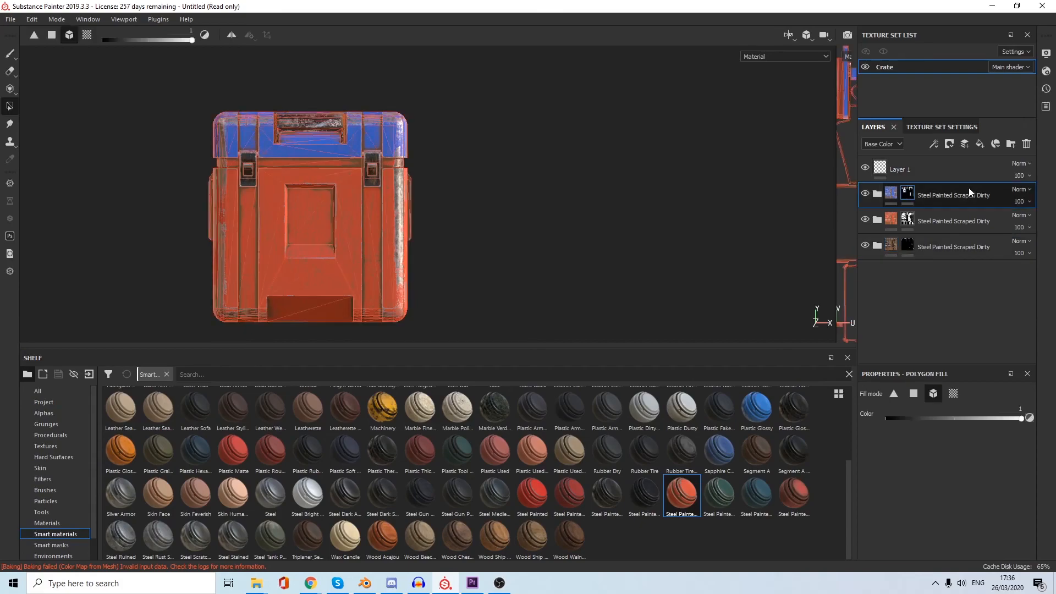
click(980, 144)
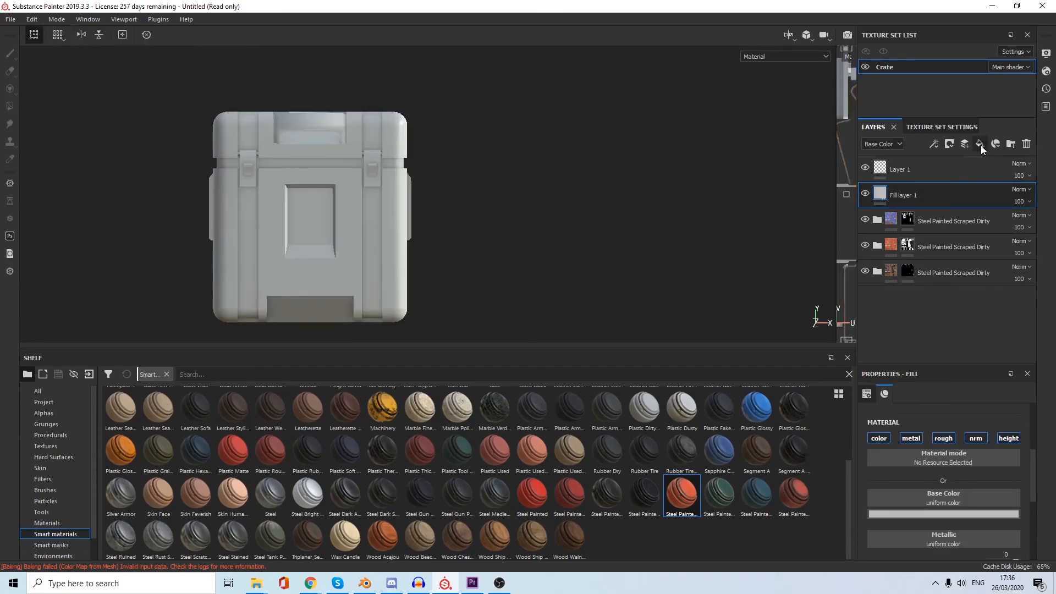
click(926, 515)
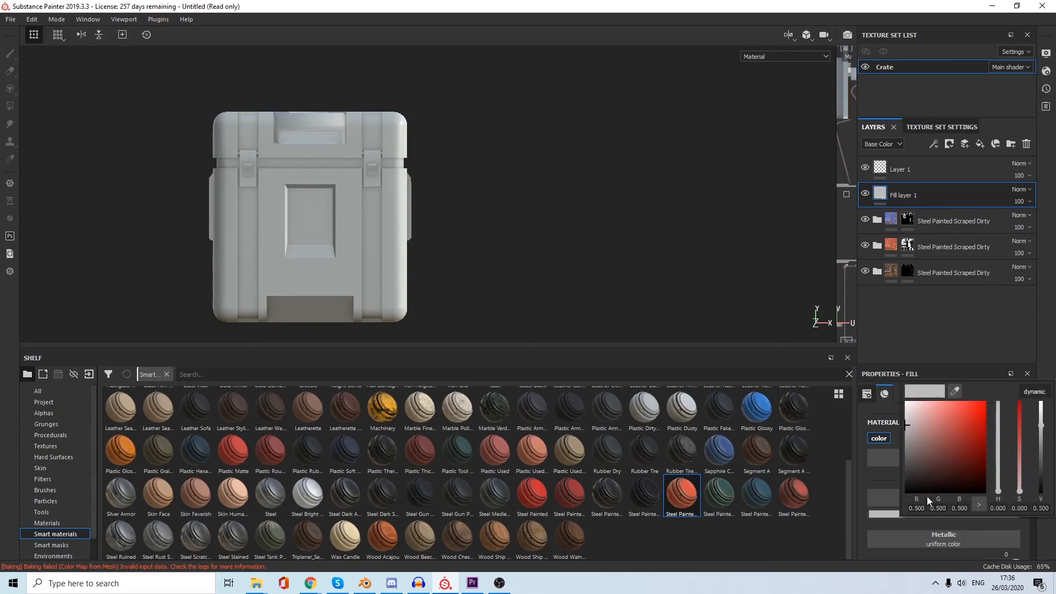
mouse_move(951, 423)
mouse_down()
mouse_move(968, 414)
mouse_move(947, 414)
mouse_up()
drag(998, 491, 1023, 461)
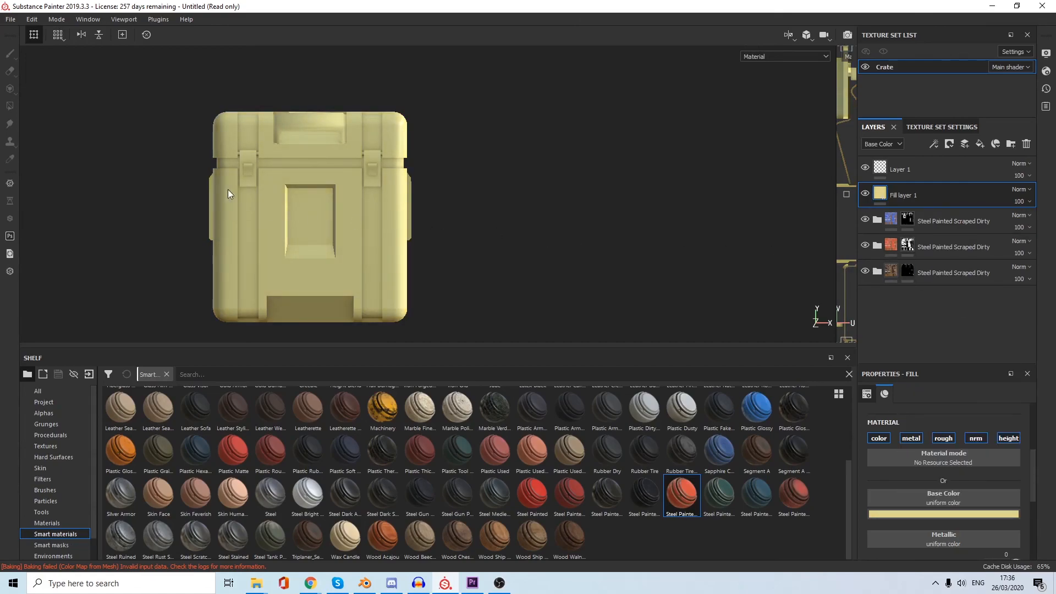
Add a black mask to the pale yellow fill layer and switch to the Paint tool.
alt+drag(225, 189, 548, 173)
right_click(895, 192)
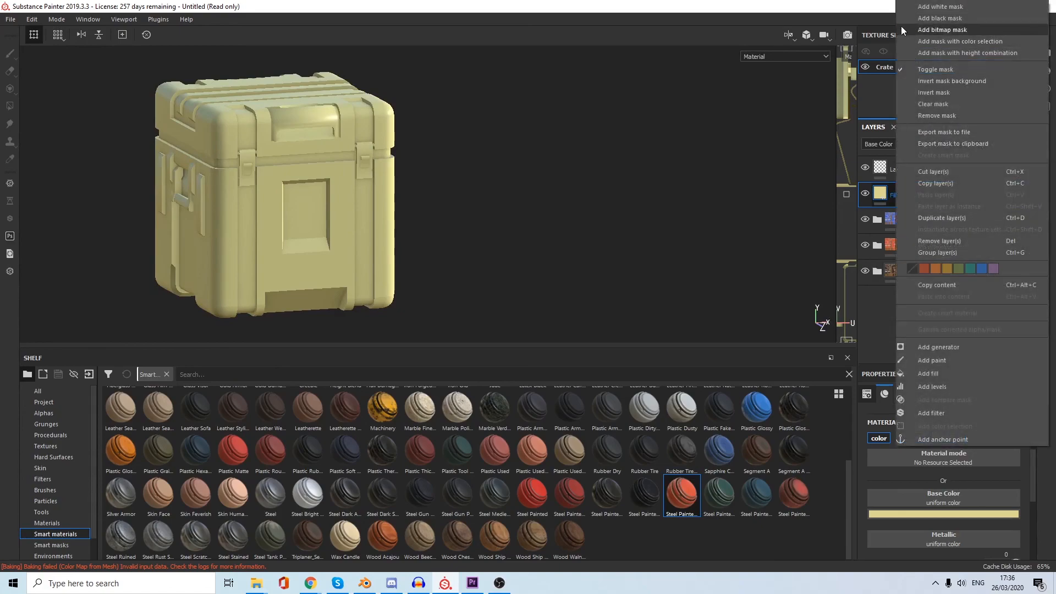
click(929, 17)
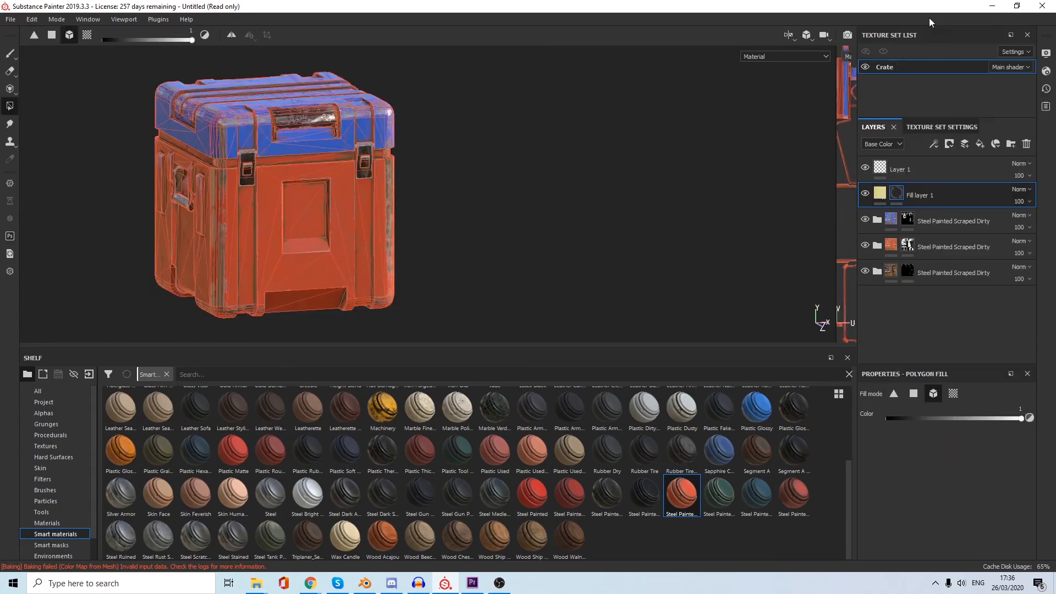
click(12, 58)
mouse_move(275, 199)
mouse_down()
mouse_move(277, 240)
mouse_move(294, 220)
mouse_up()
mouse_move(291, 203)
mouse_down()
mouse_move(292, 242)
mouse_move(307, 234)
mouse_up()
click(307, 194)
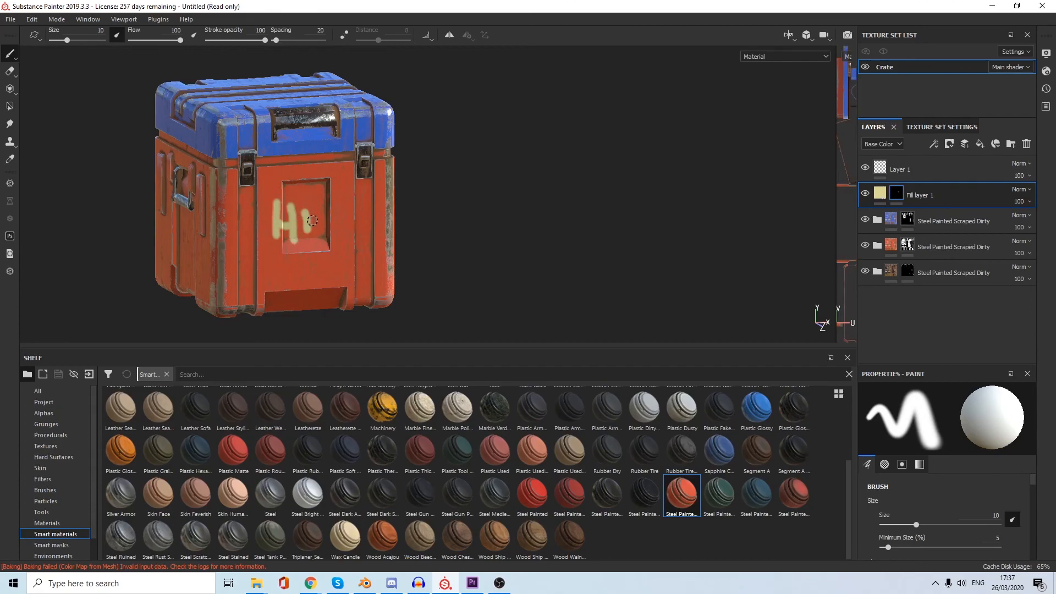
key(ctrl+z)
key(ctrl+z)
key(ctrl+z)
key(ctrl+z)
key(ctrl+z)
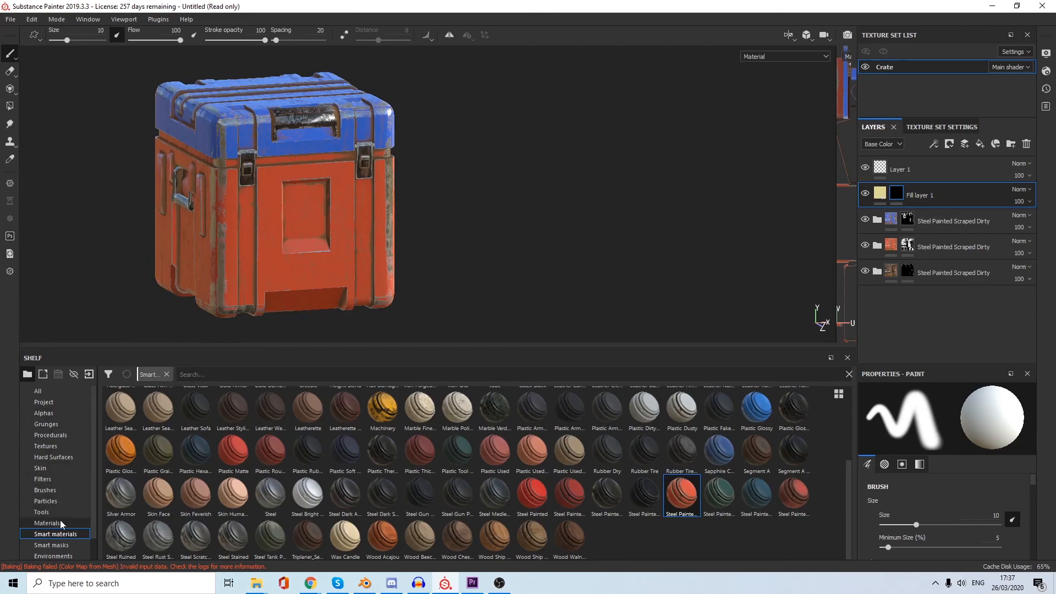
Find the Sign Caution alpha by searching for "sign" and stamp it at size 43.05 below the crate's front recessed panel.
click(57, 415)
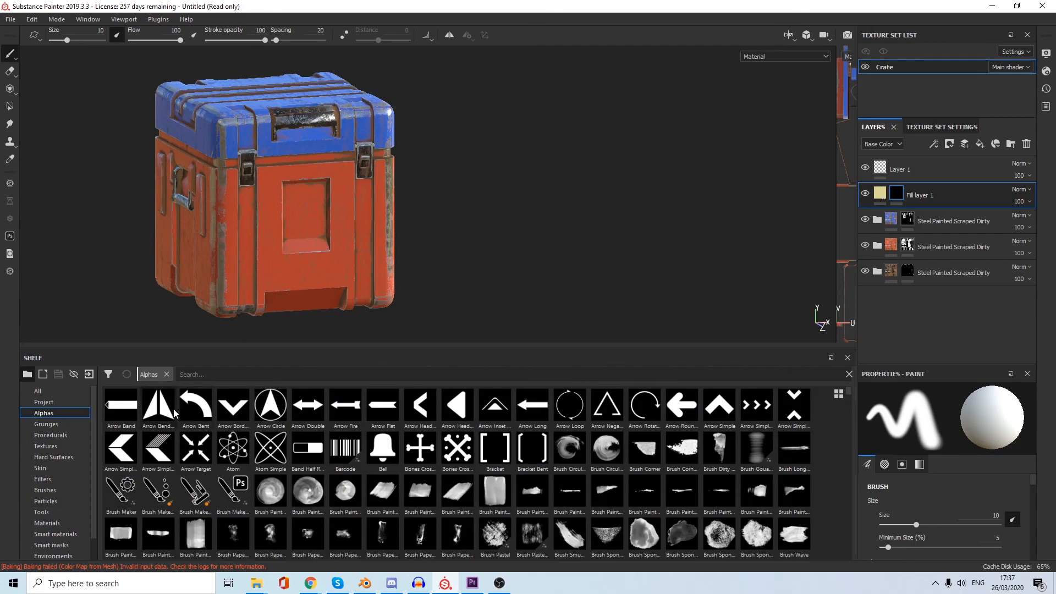
mouse_move(174, 413)
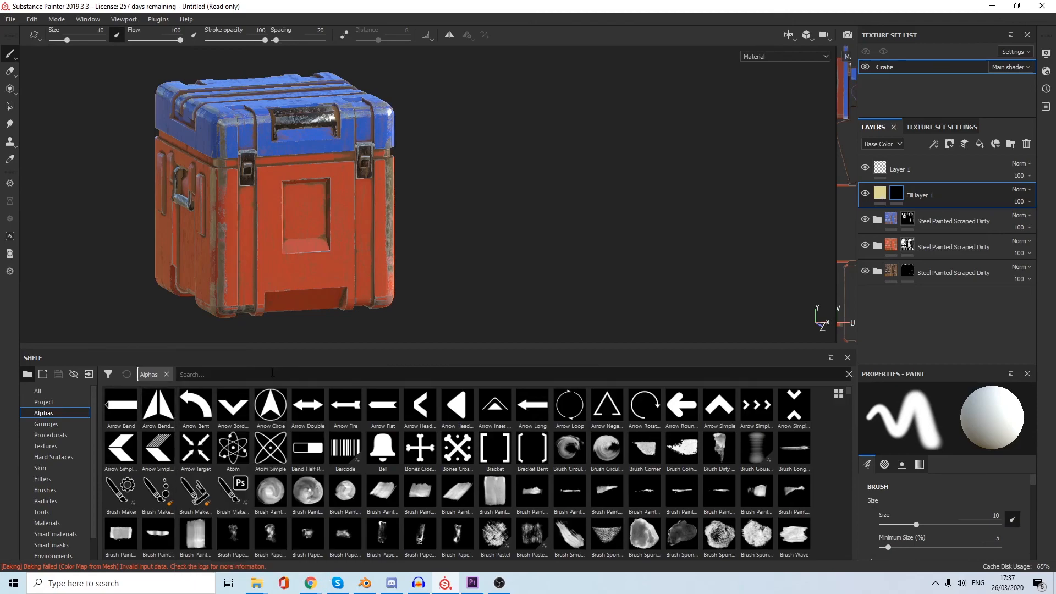
text(sign)
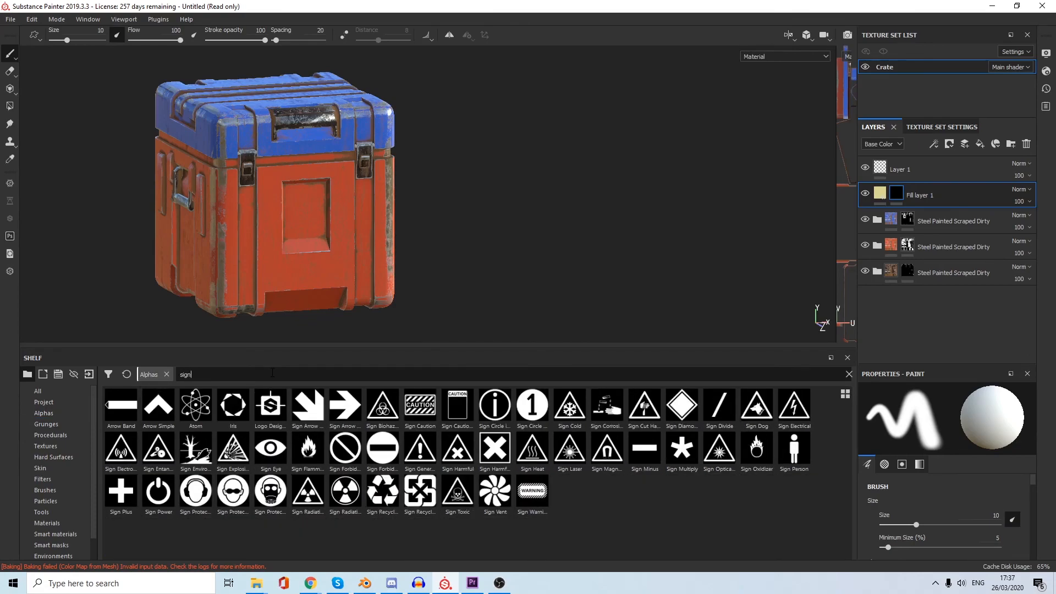
click(420, 406)
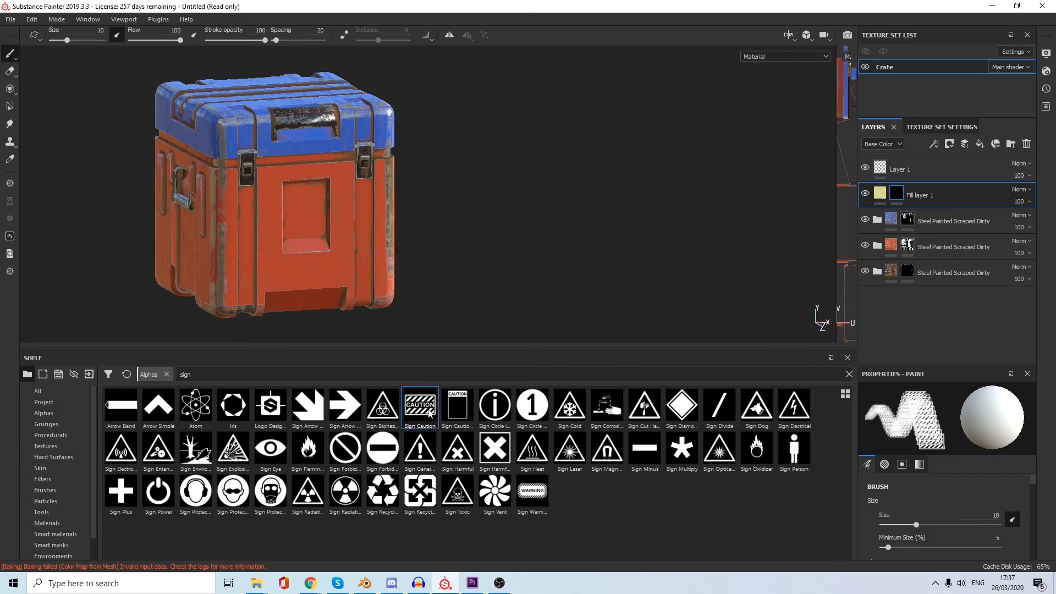
alt+shift+drag(487, 291, 458, 281)
scroll(308, 236, up, 3)
ctrl+right_drag(302, 226, 352, 226)
click(302, 227)
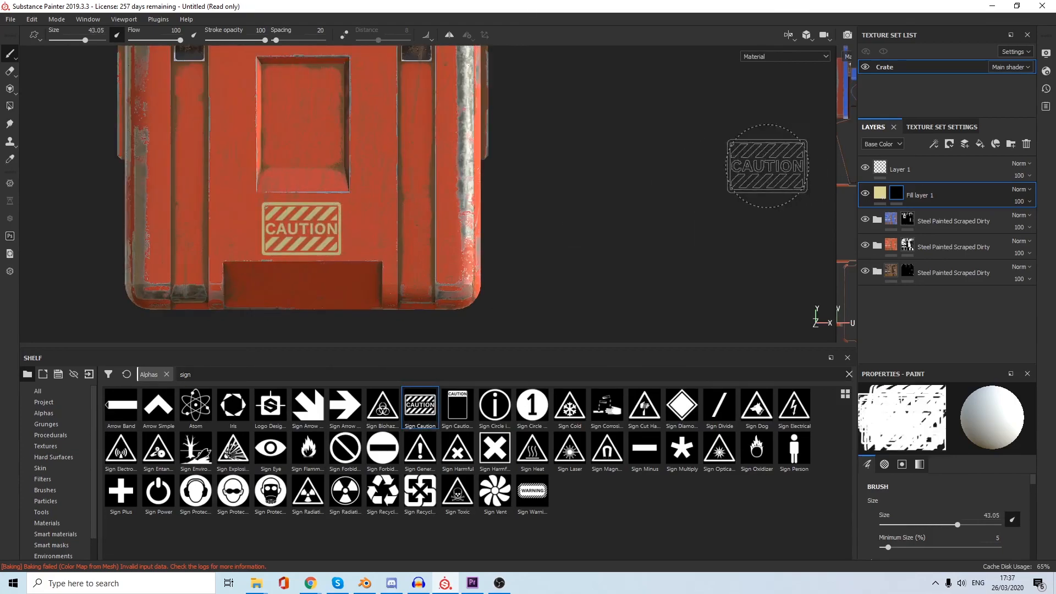
Set the brush size to 42.03 and stamp the Sign Caution alpha below the recessed panel on the crate's back.
scroll(732, 165, down, 4)
alt+drag(424, 208, 319, 241)
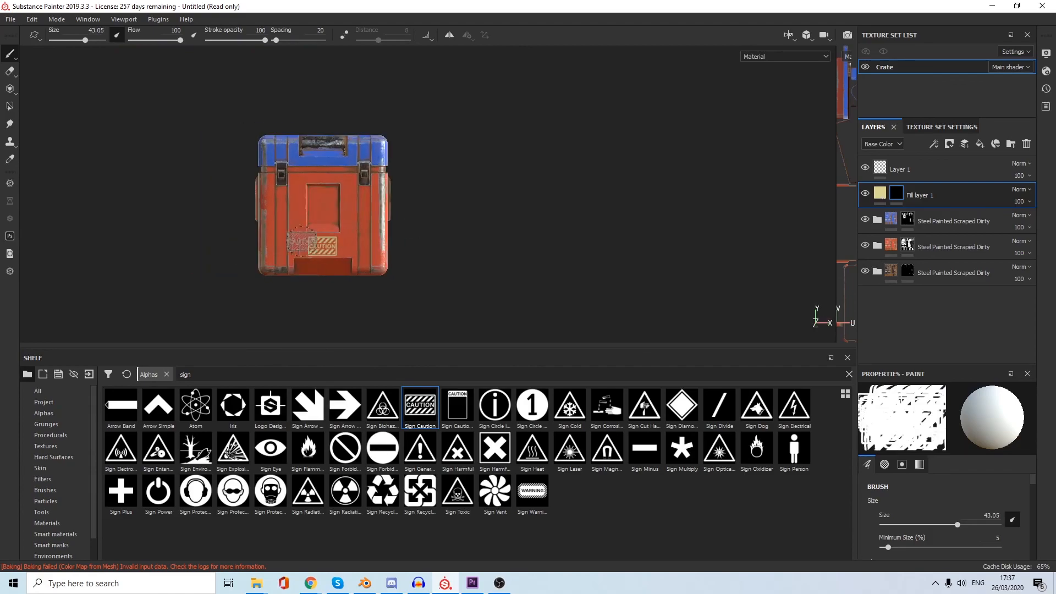
scroll(319, 241, up, 6)
scroll(319, 241, down, 5)
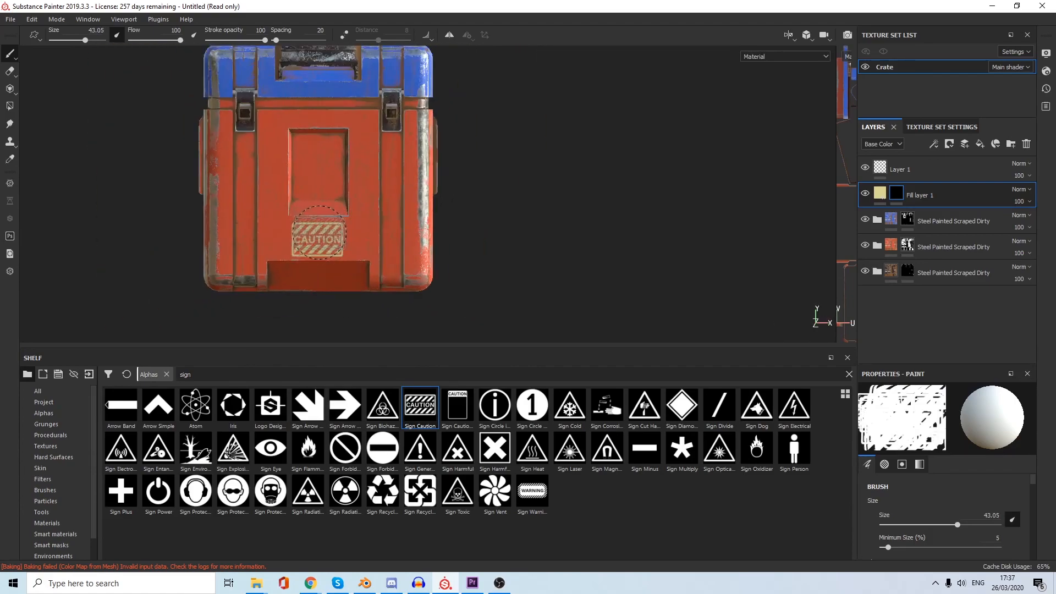
scroll(319, 234, up, 6)
mouse_move(319, 234)
ctrl+right_down()
mouse_move(410, 234)
mouse_move(278, 235)
mouse_move(316, 234)
ctrl+right_up()
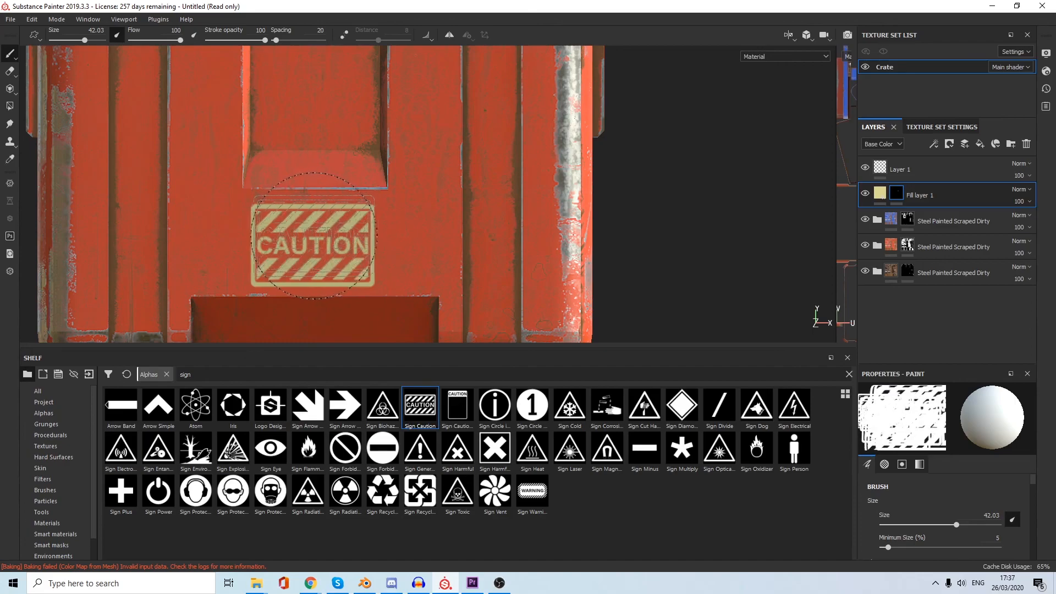
scroll(349, 217, down, 6)
alt+shift+drag(349, 217, 789, 220)
alt+middle_drag(380, 222, 441, 214)
scroll(302, 207, up, 5)
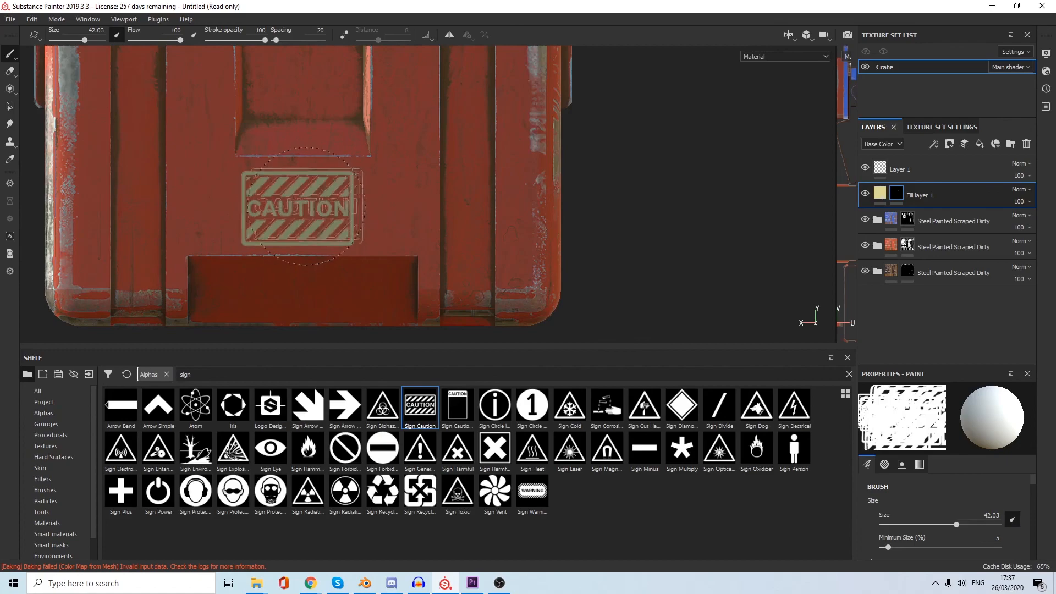
Choose the biohazard sign alpha and stamp it below the handle on one side of the crate.
scroll(303, 206, down, 6)
alt+drag(613, 193, 338, 192)
mouse_move(562, 192)
alt+mouse_down()
mouse_move(377, 196)
mouse_move(391, 196)
alt+mouse_up()
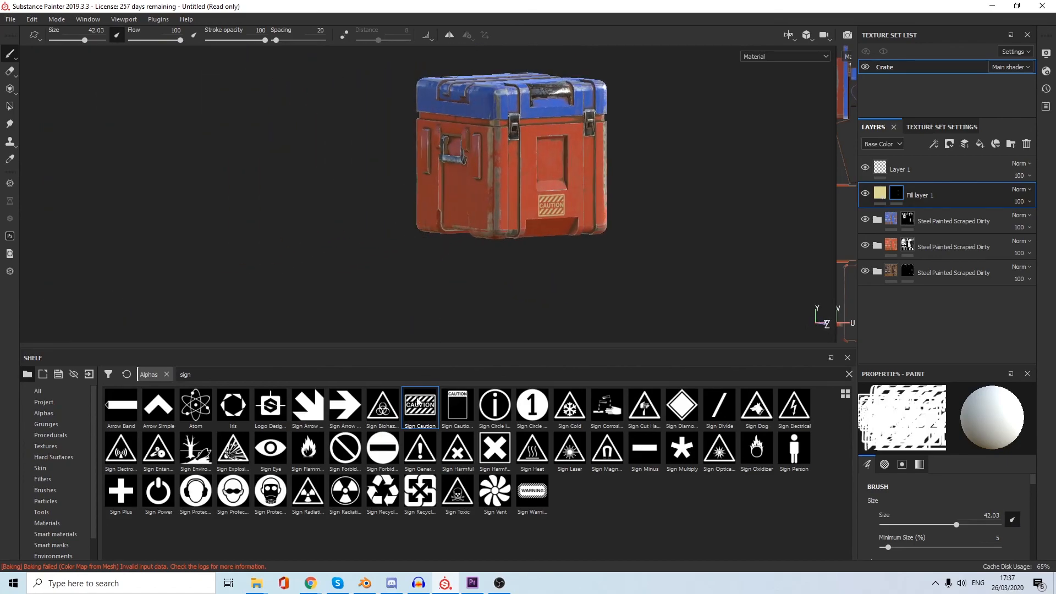
click(382, 407)
scroll(509, 168, up, 5)
alt+drag(510, 168, 231, 189)
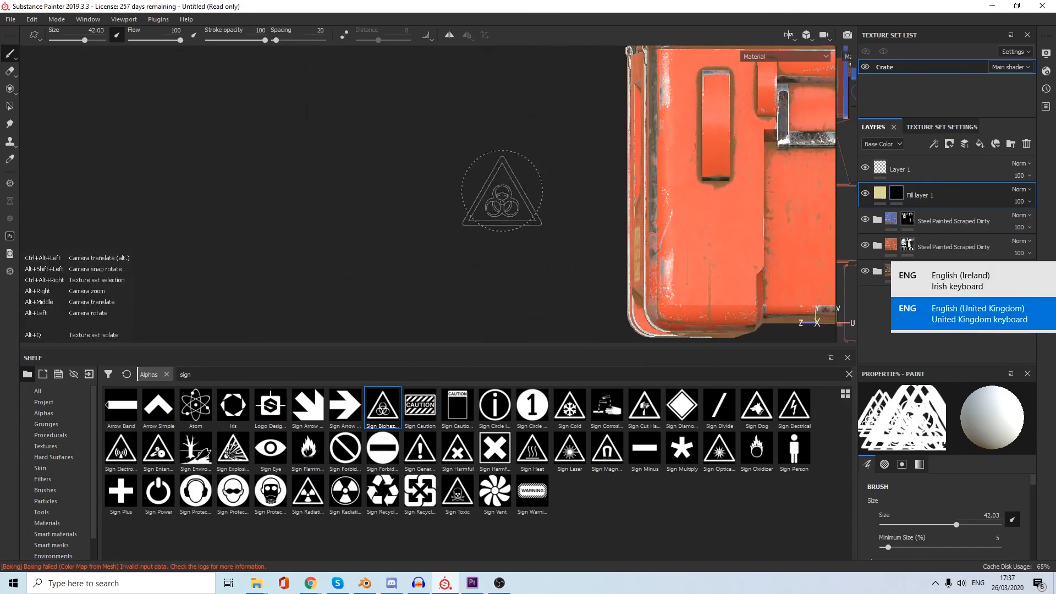
alt+middle_drag(542, 205, 177, 197)
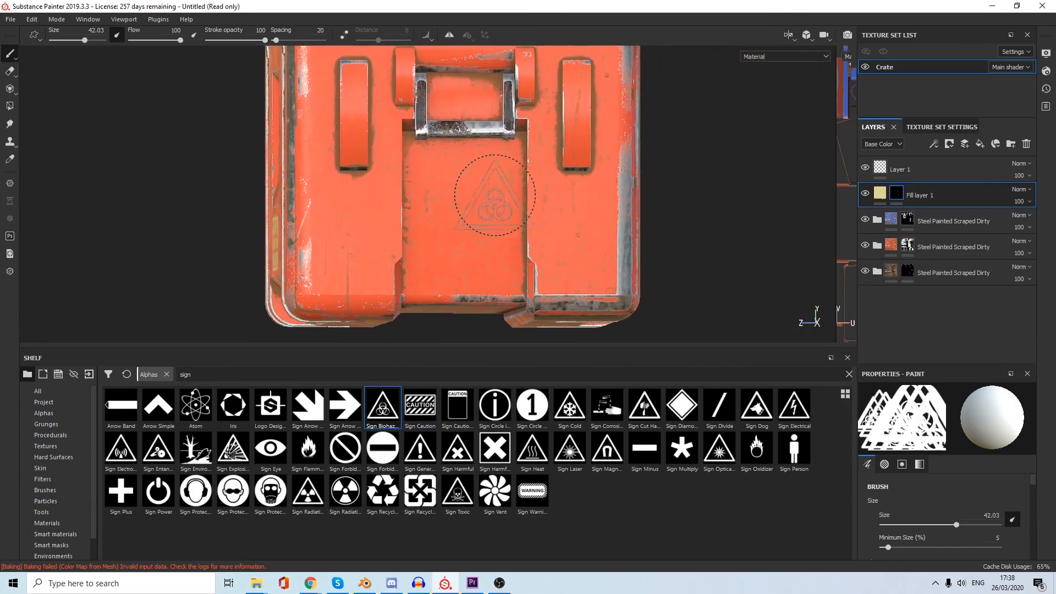
click(458, 187)
Stamp the same biohazard sign below the handle on the opposite side of the crate.
scroll(458, 187, down, 5)
alt+drag(271, 198, 883, 203)
scroll(448, 184, up, 5)
click(494, 204)
scroll(562, 207, down, 4)
mouse_move(562, 206)
alt+mouse_down()
mouse_move(462, 193)
mouse_move(377, 200)
mouse_move(446, 203)
alt+mouse_up()
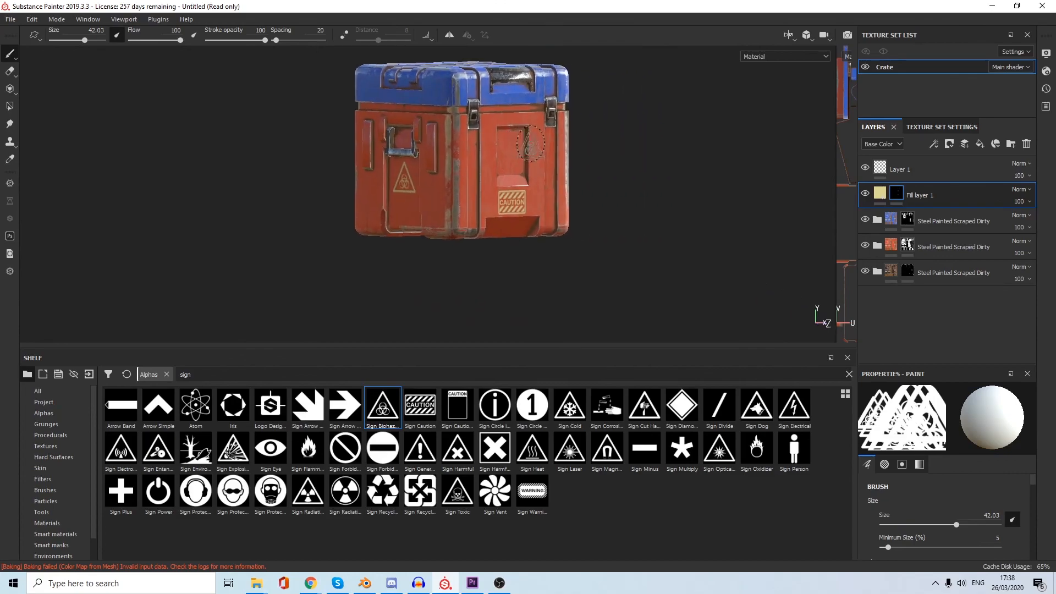
Switch to the Eraser and give it a scratches alpha found by searching the alphas for "scratc".
scroll(662, 171, up, 5)
alt+drag(444, 122, 569, 220)
scroll(566, 217, down, 3)
middle_drag(566, 217, 548, 277)
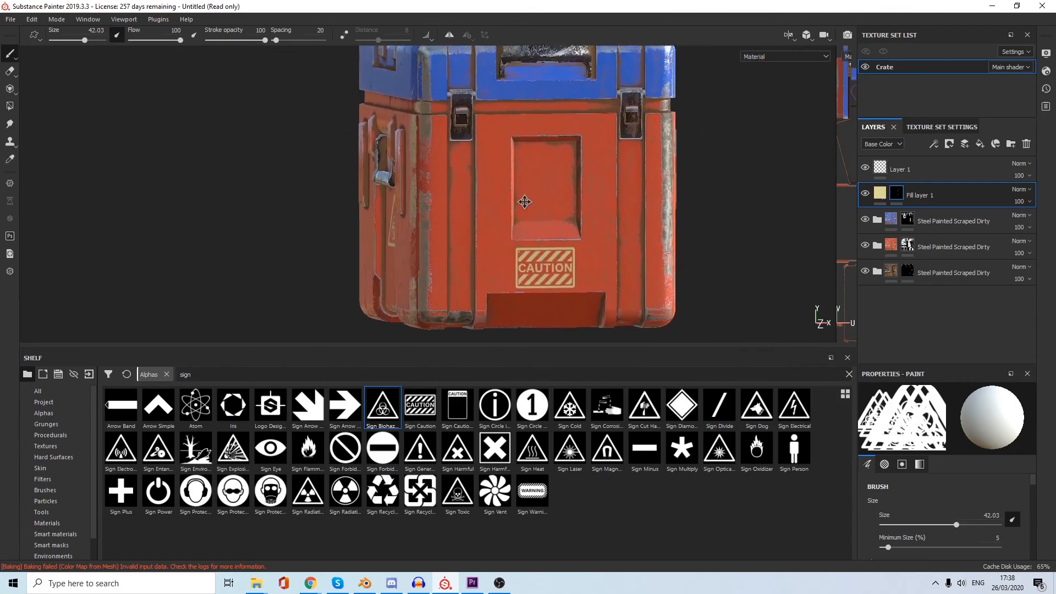
click(9, 73)
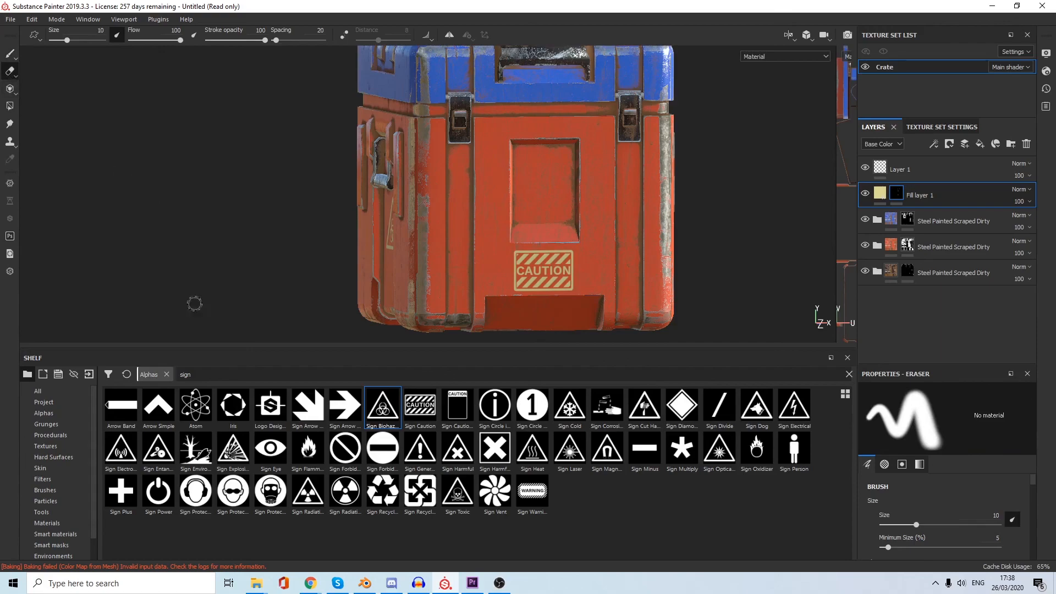
key(BackSpace)
key(BackSpace)
key(BackSpace)
key(BackSpace)
text(scratc)
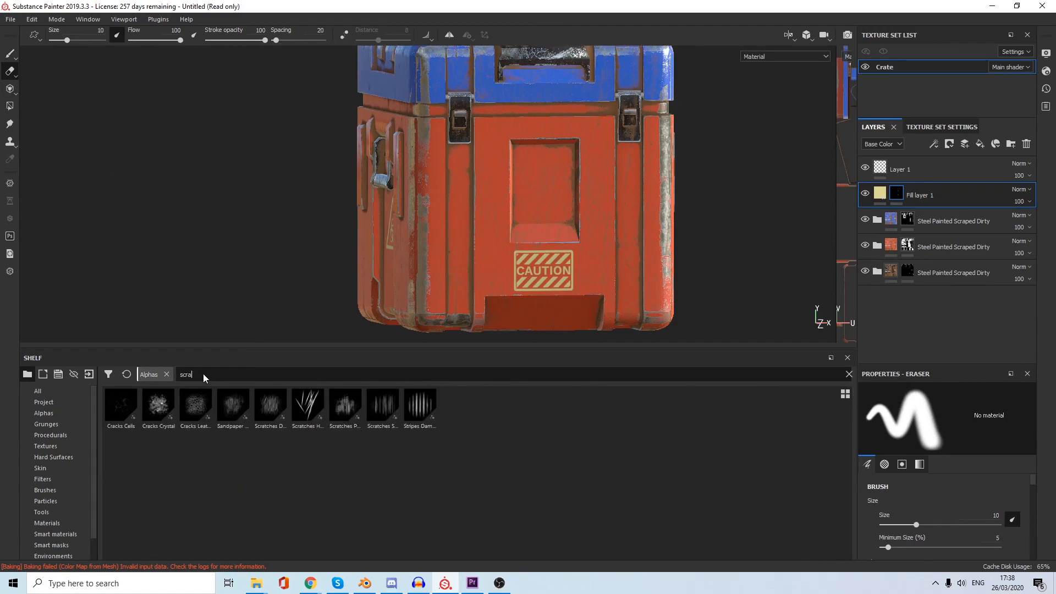
click(239, 414)
Set the eraser size to 60.28 and scratch wear into the CAUTION sign below the recessed panel facing the view.
scroll(560, 190, up, 4)
scroll(552, 204, down, 3)
alt+middle_drag(554, 215, 535, 135)
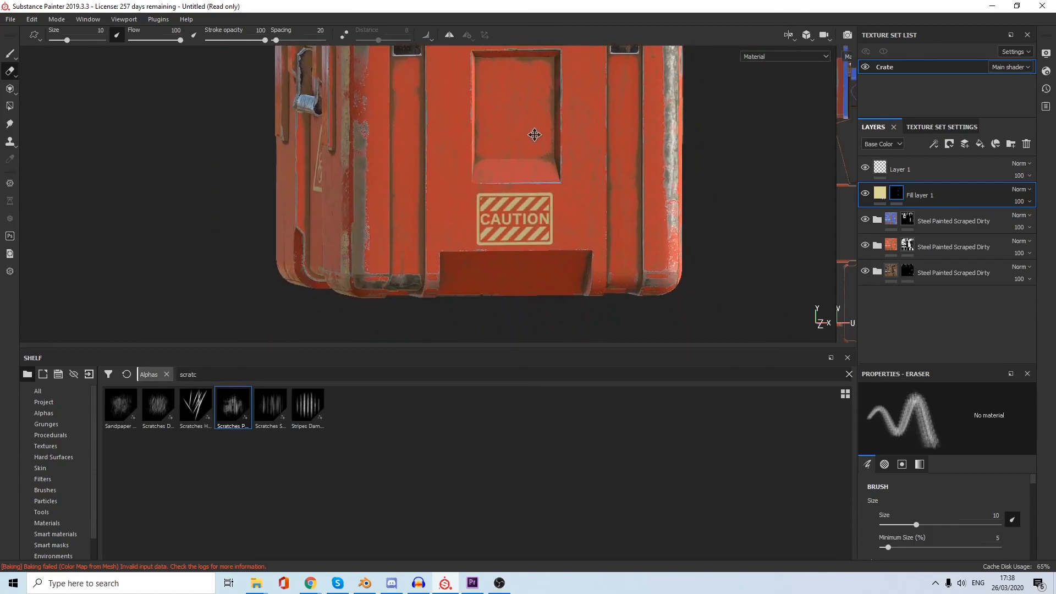
scroll(531, 192, up, 2)
key(ctrl)
ctrl+right_drag(492, 223, 494, 224)
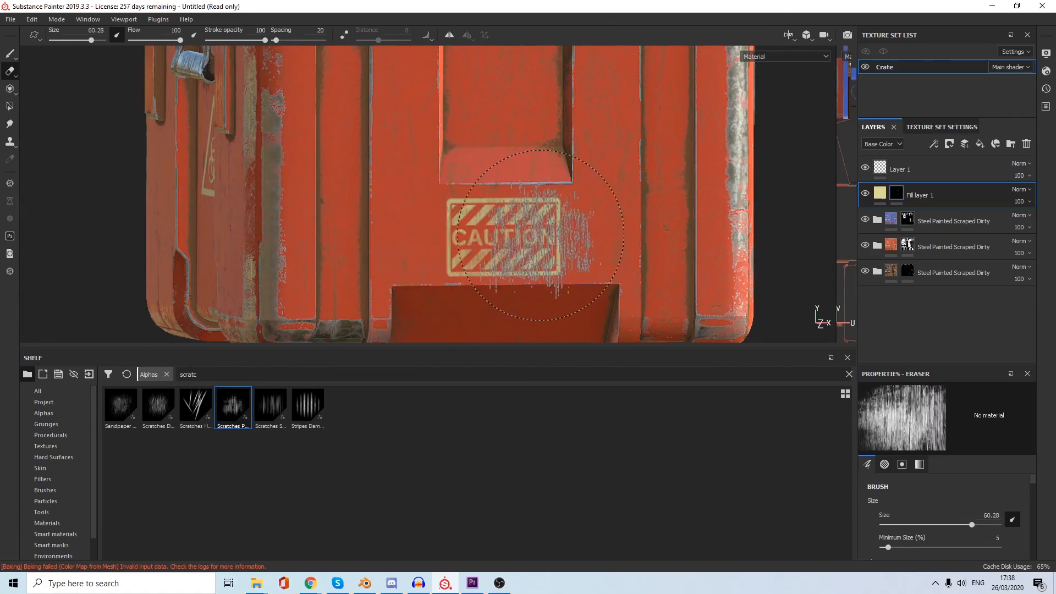
Wear down the biohazard sign below the handle on the adjacent side of the crate with the scratches eraser.
scroll(404, 188, down, 3)
alt+drag(404, 188, 577, 183)
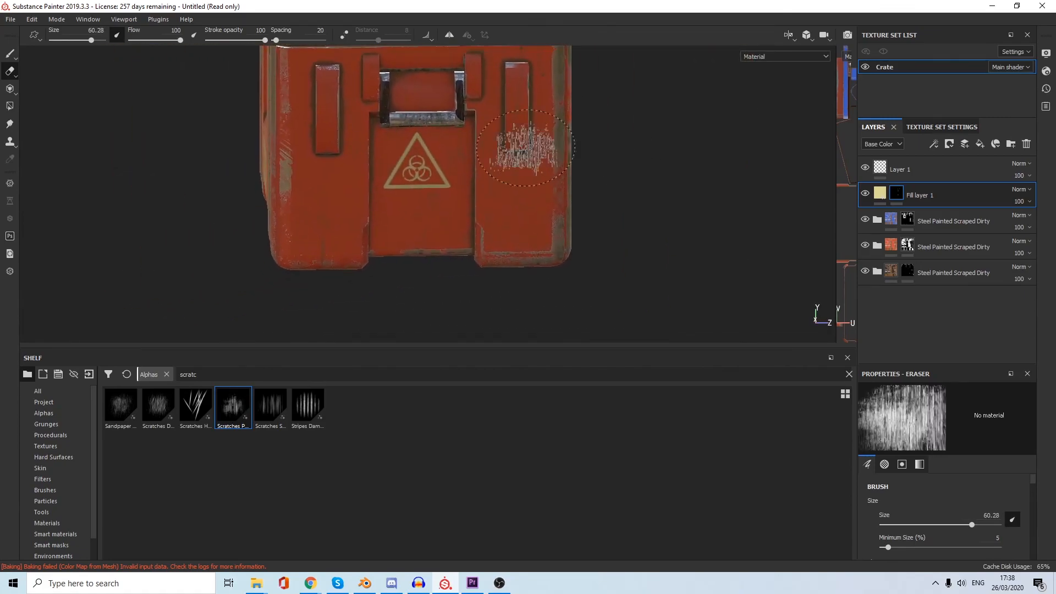
scroll(463, 202, up, 5)
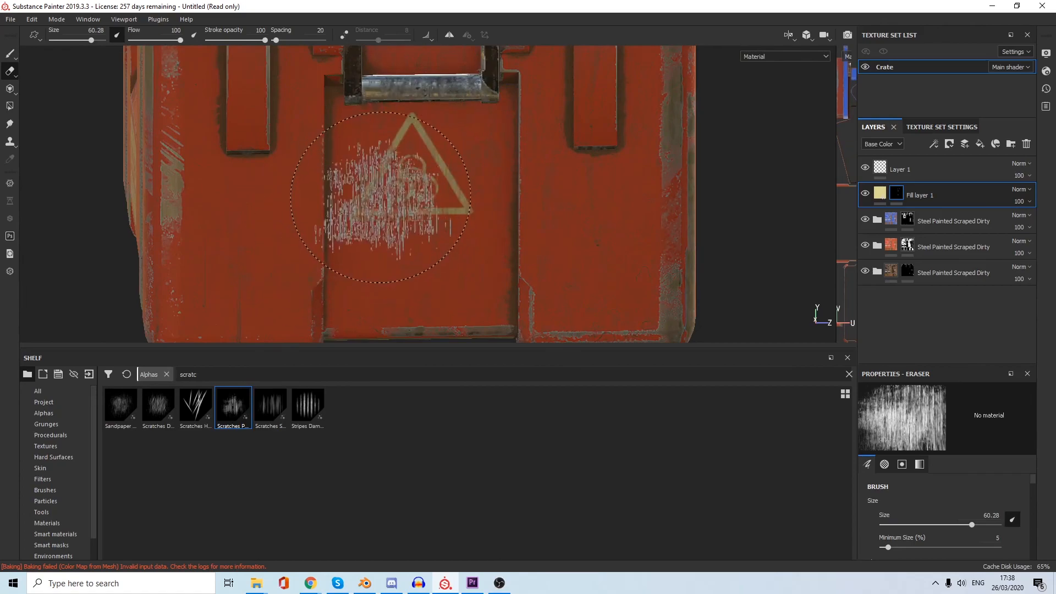
Erase scratches into the CAUTION sign on the opposite recessed-panel face of the crate.
scroll(379, 194, down, 4)
alt+drag(385, 176, 571, 161)
alt+middle_drag(571, 160, 637, 137)
click(259, 193)
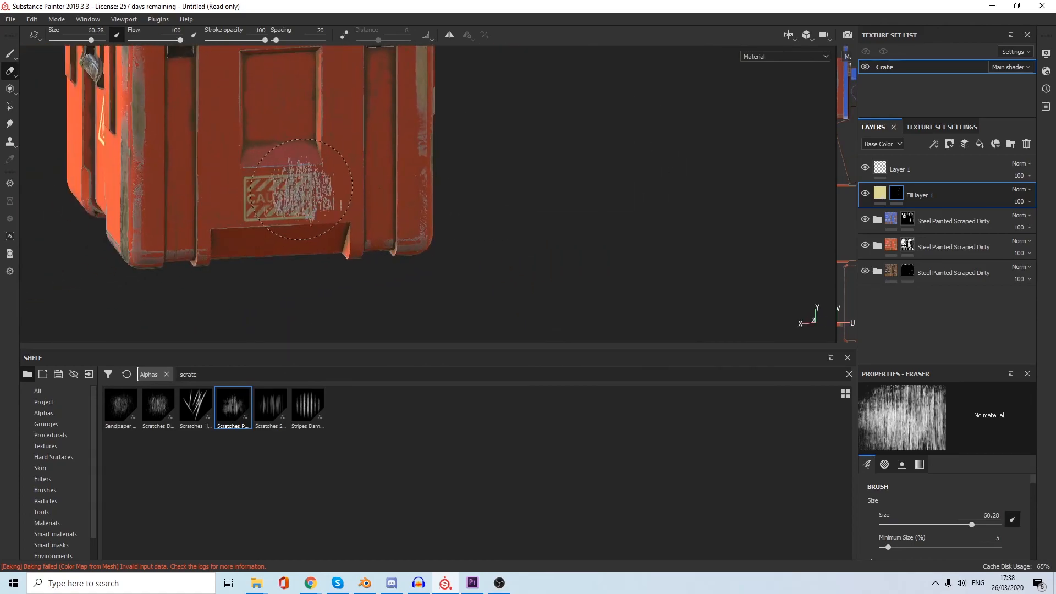
Wear down the biohazard sign on the remaining handle side and reduce the eraser size to 21.01.
alt+drag(177, 248, 358, 238)
alt+middle_drag(358, 238, 589, 186)
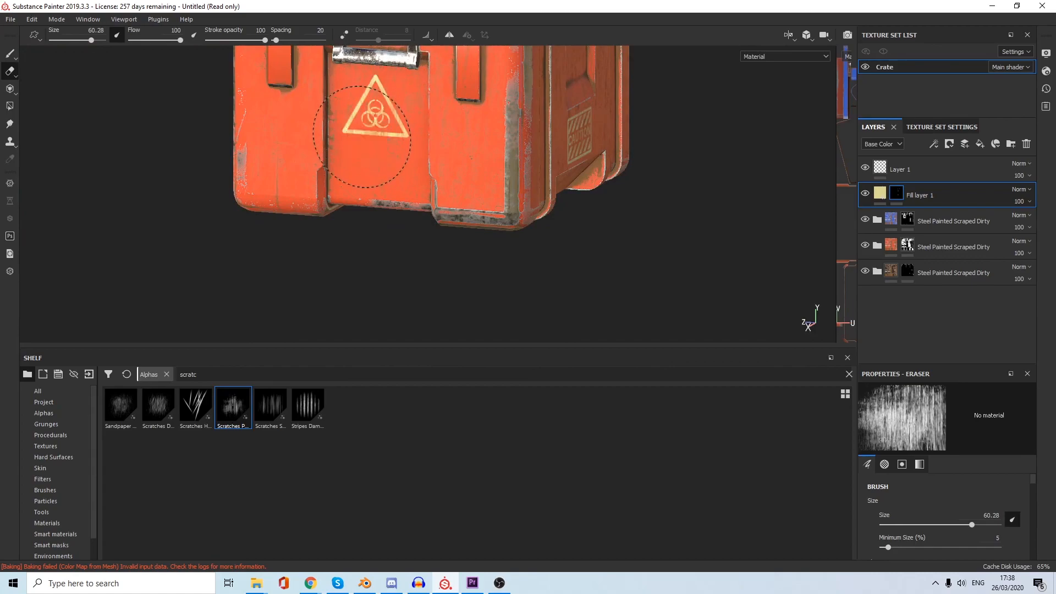
scroll(367, 102, up, 3)
ctrl+right_drag(408, 128, 346, 128)
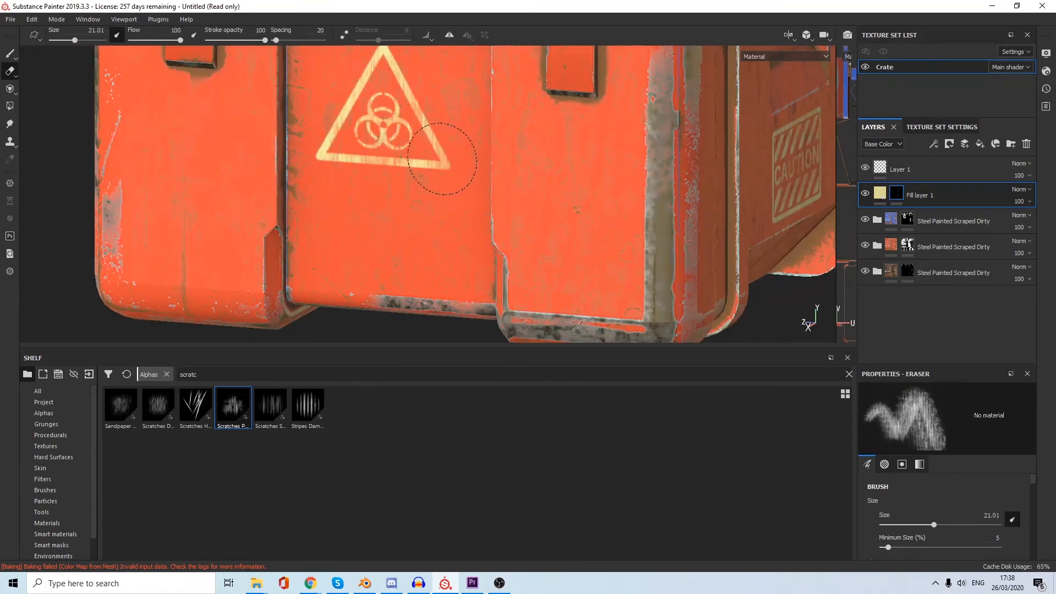
Inspect the worn decals and painted materials from several sides of the crate, with the interface panels hidden.
scroll(352, 196, down, 3)
alt+drag(213, 155, 309, 241)
scroll(364, 199, up, 3)
scroll(413, 206, down, 3)
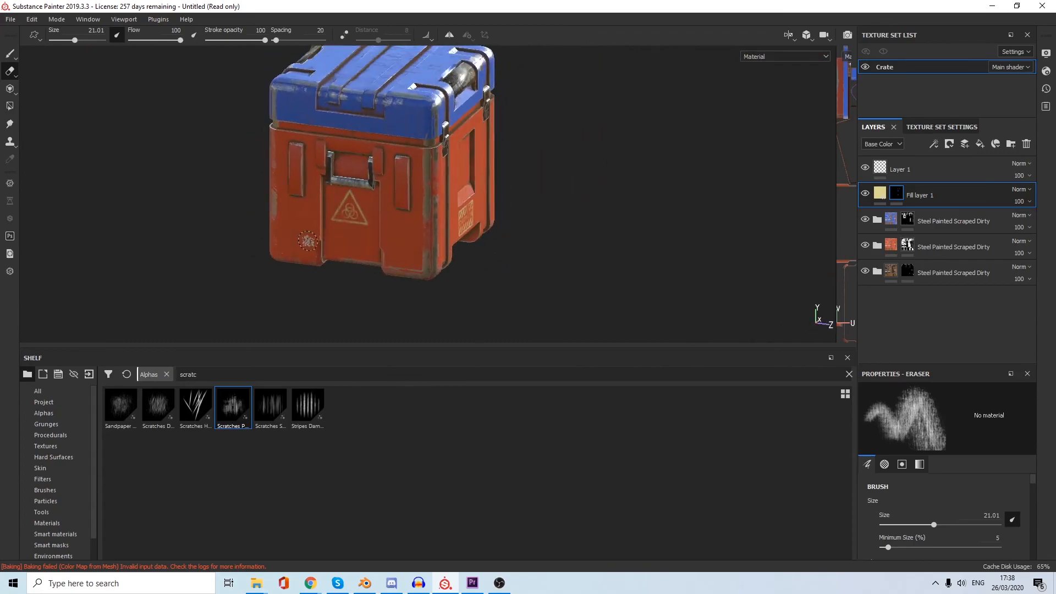
scroll(383, 162, down, 3)
alt+drag(379, 165, 429, 124)
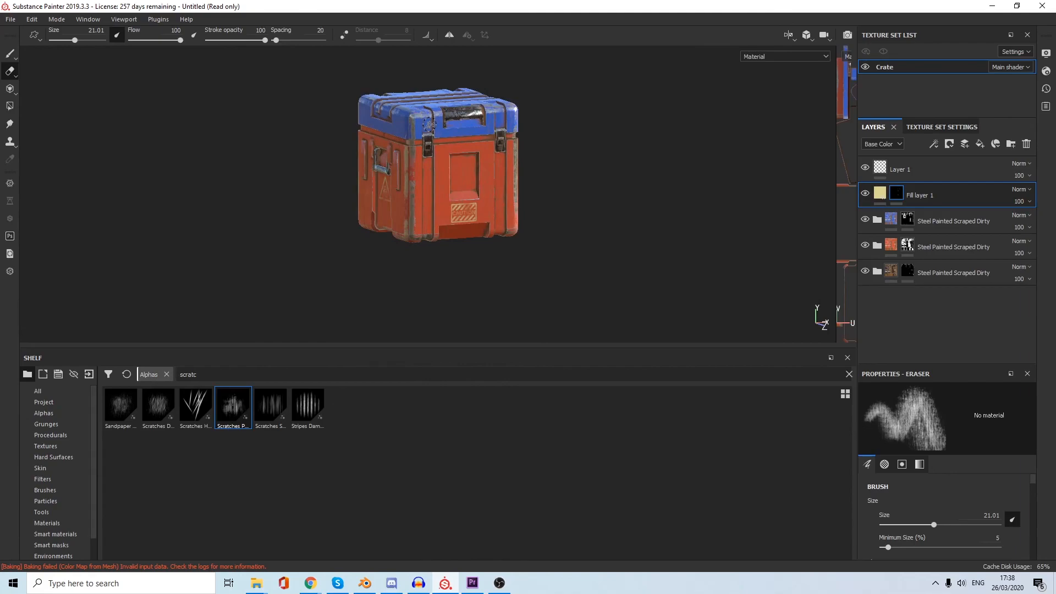
scroll(429, 125, up, 3)
scroll(429, 125, down, 3)
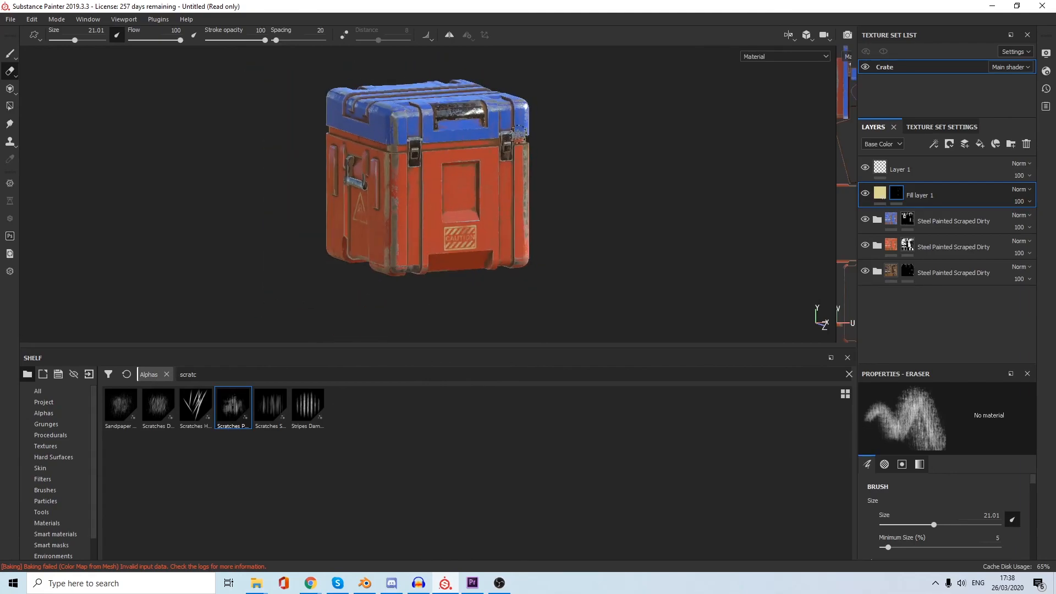
key(Tab)
alt+drag(793, 254, 678, 247)
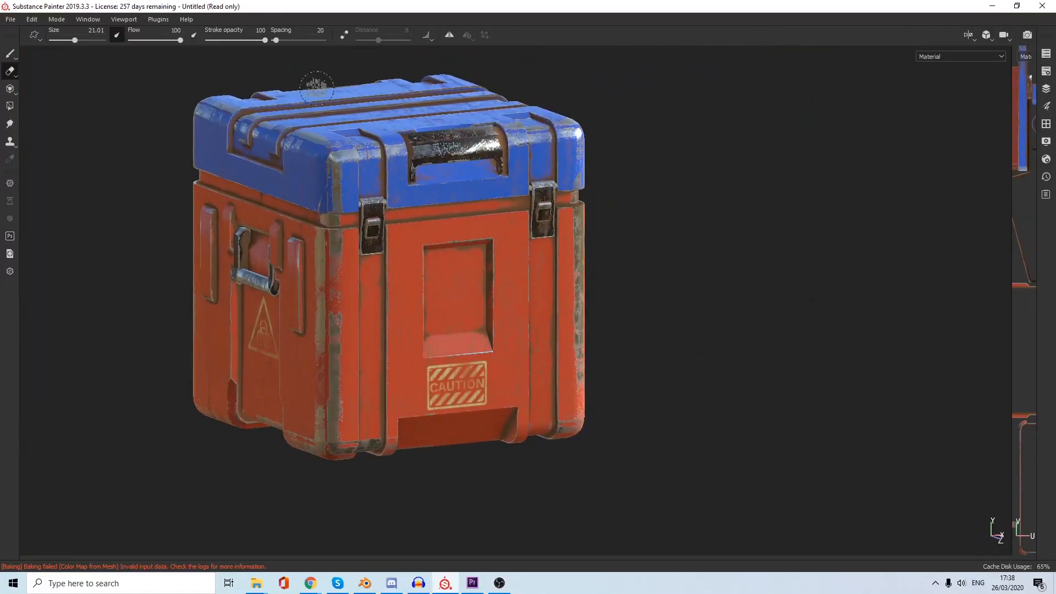
Open the texture export settings and choose the Unity 5 (Standard Metallic) configuration.
click(11, 18)
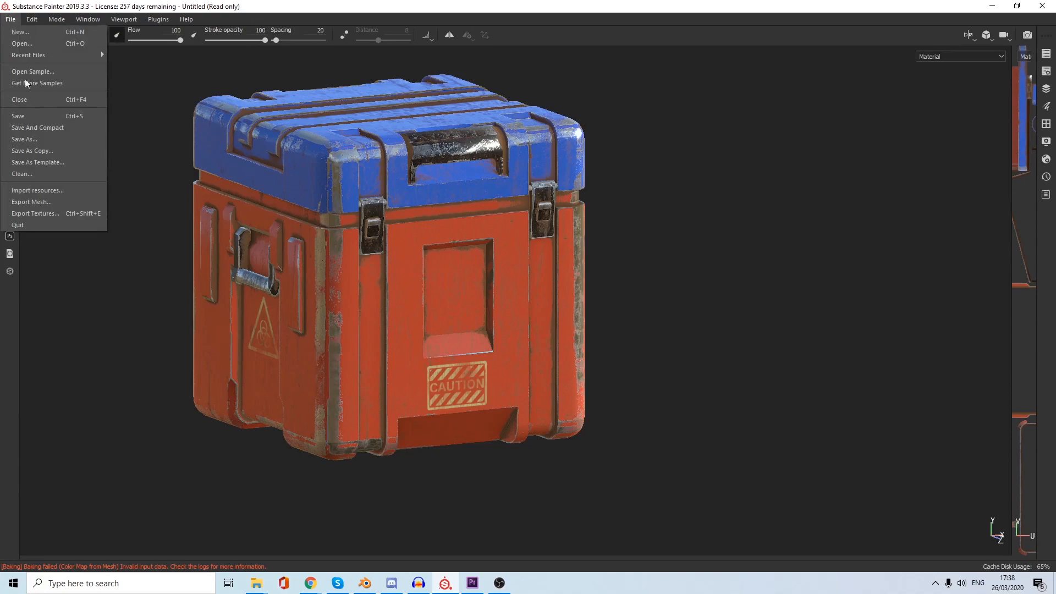
click(55, 216)
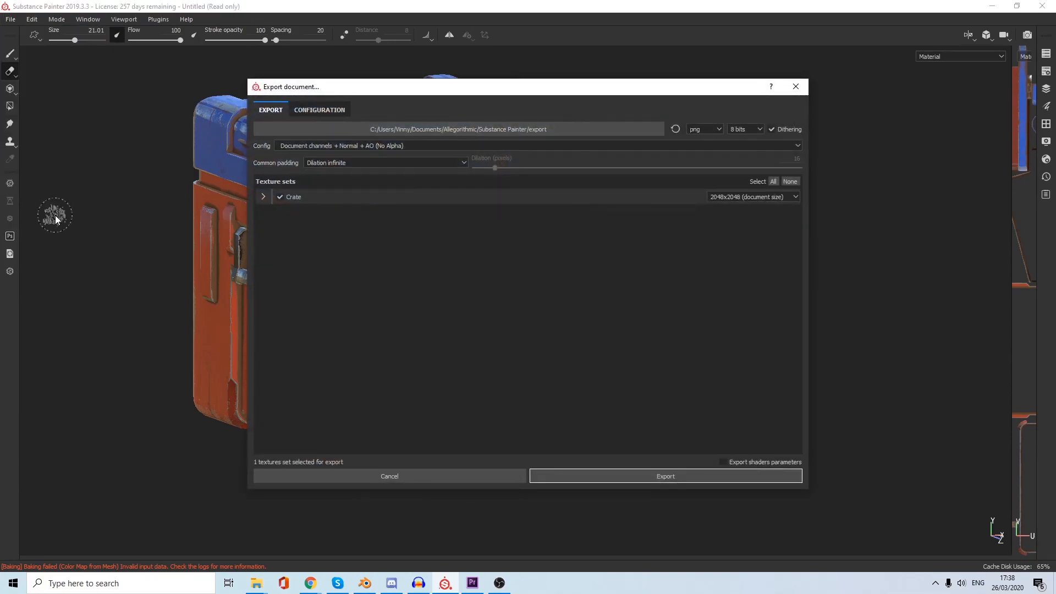
click(308, 145)
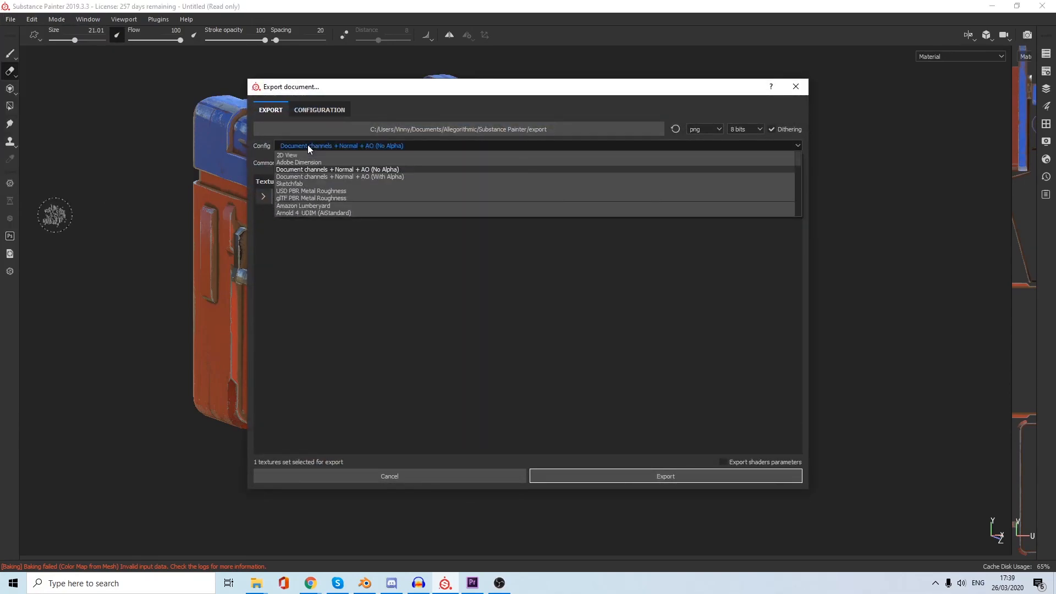
scroll(330, 182, down, 8)
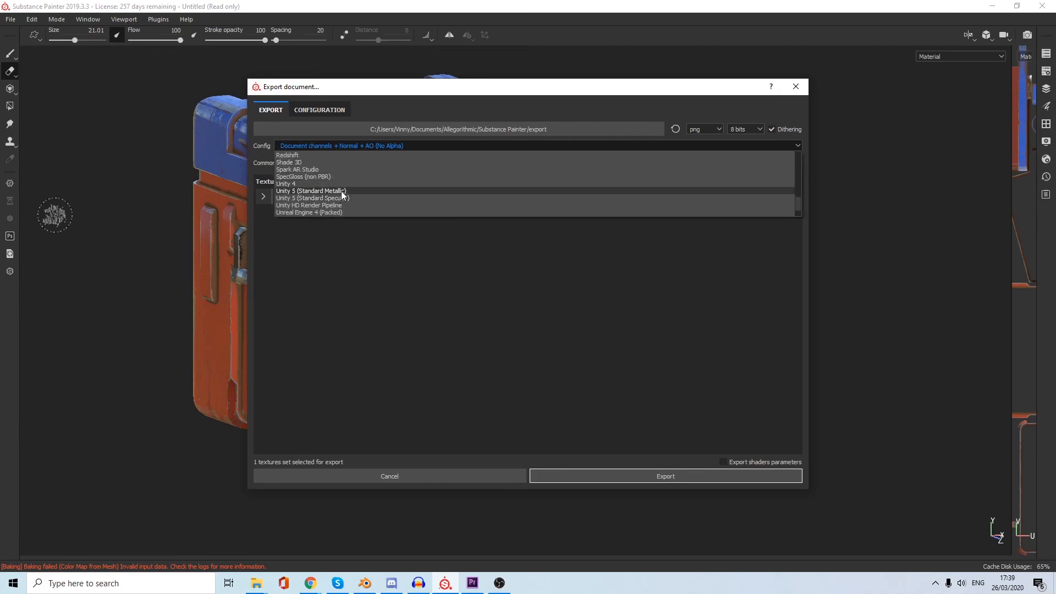
click(341, 191)
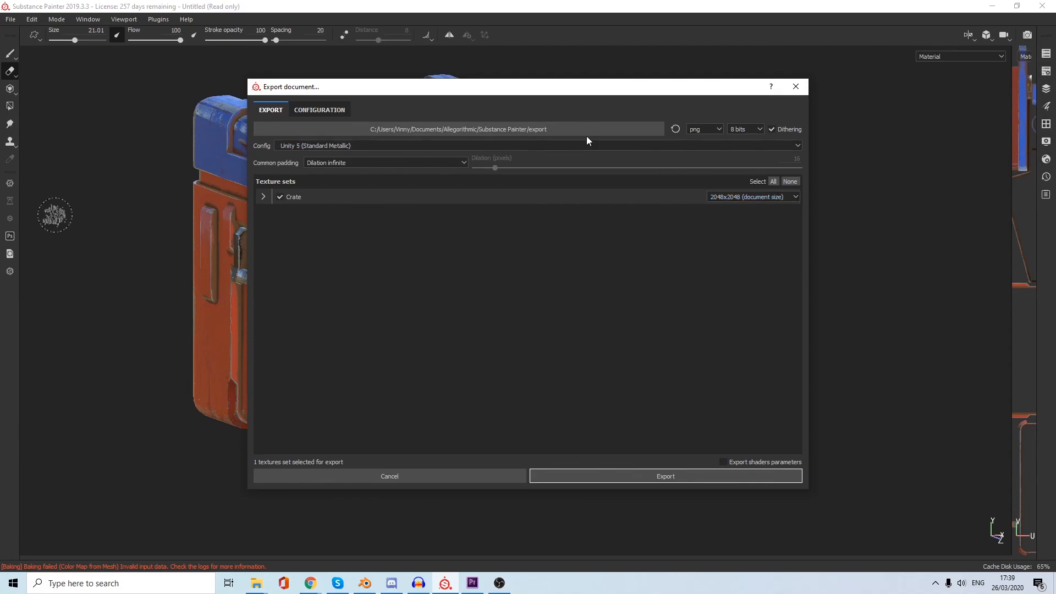
Set the export folder to Desktop > Video Tutorials > Substance Painter Tutorial and export the Crate textures.
click(531, 130)
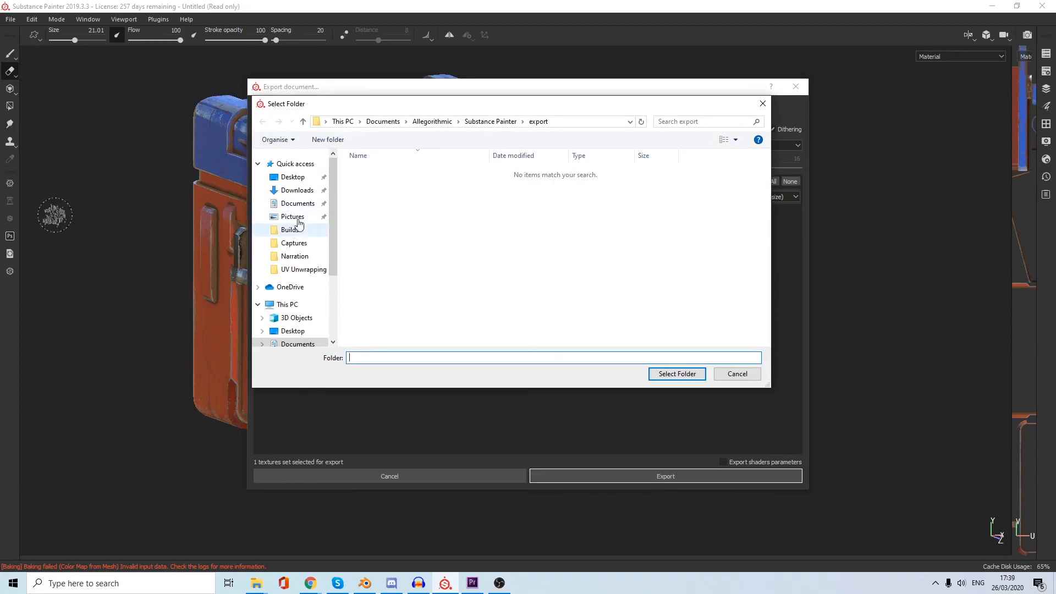
click(285, 178)
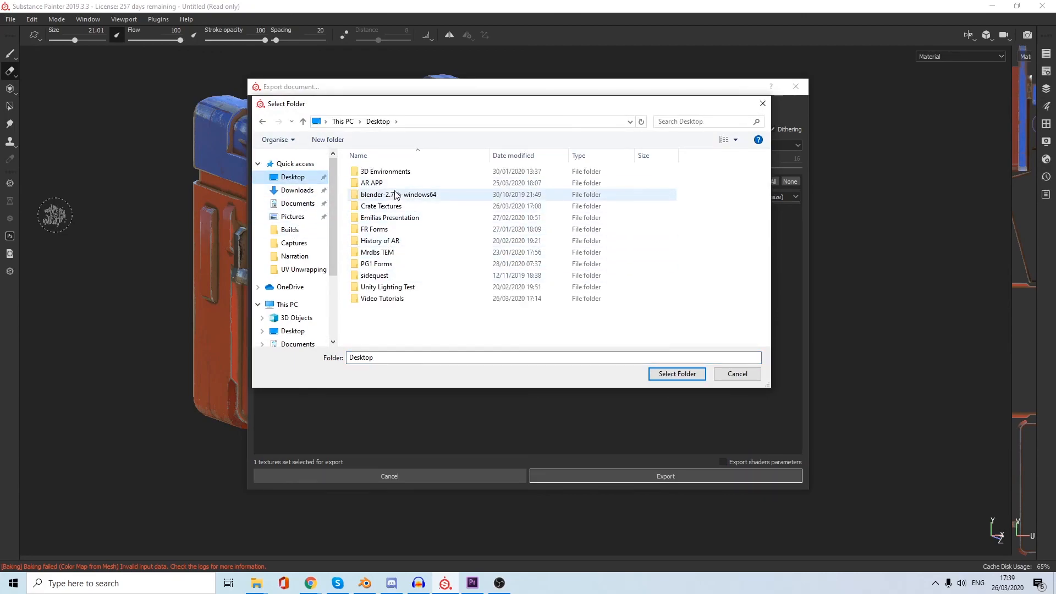
click(393, 303)
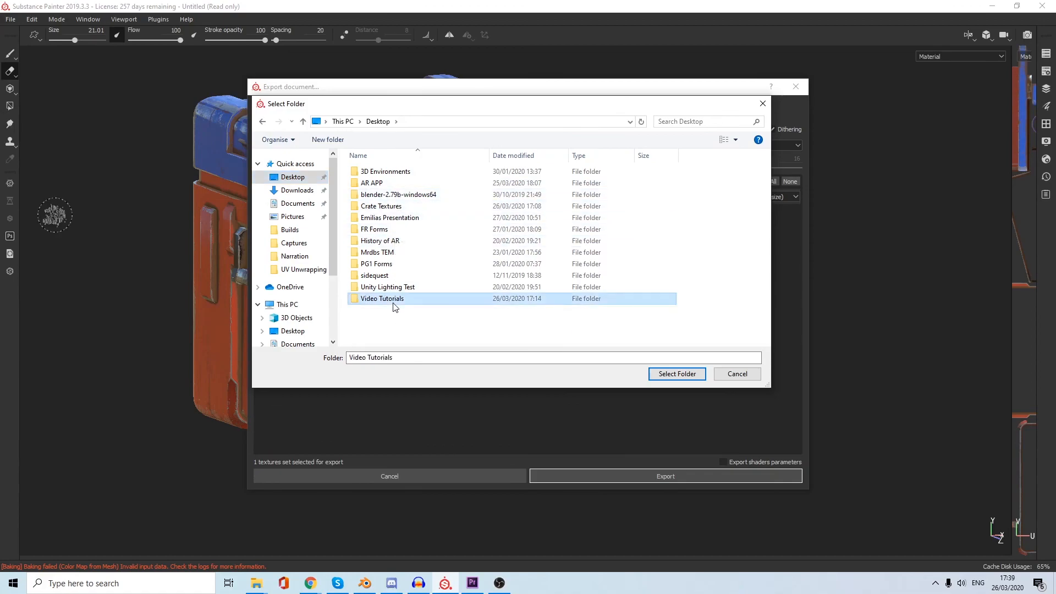
double_click(394, 301)
double_click(390, 173)
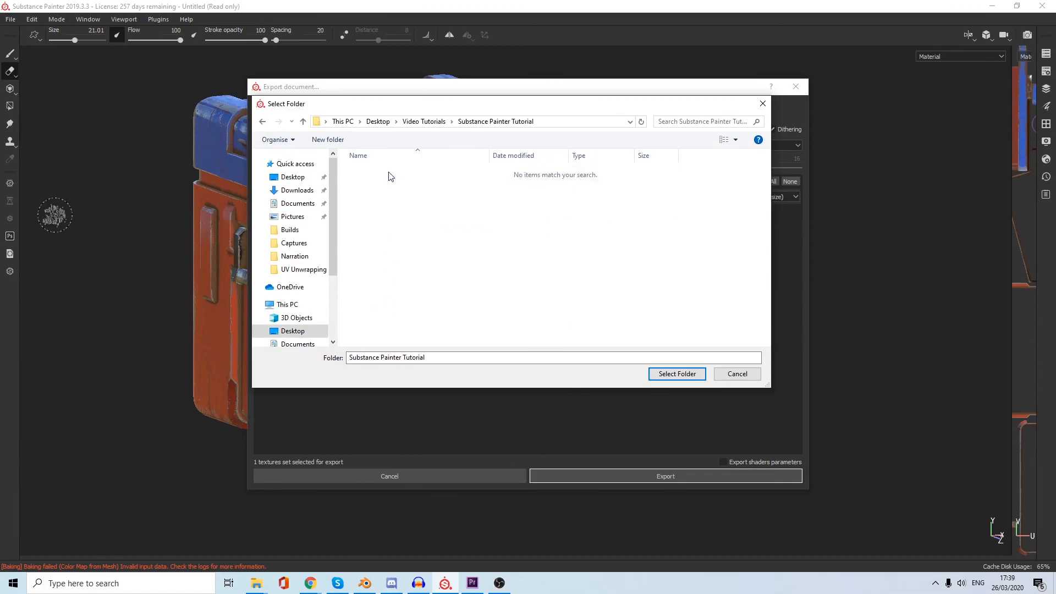
click(668, 374)
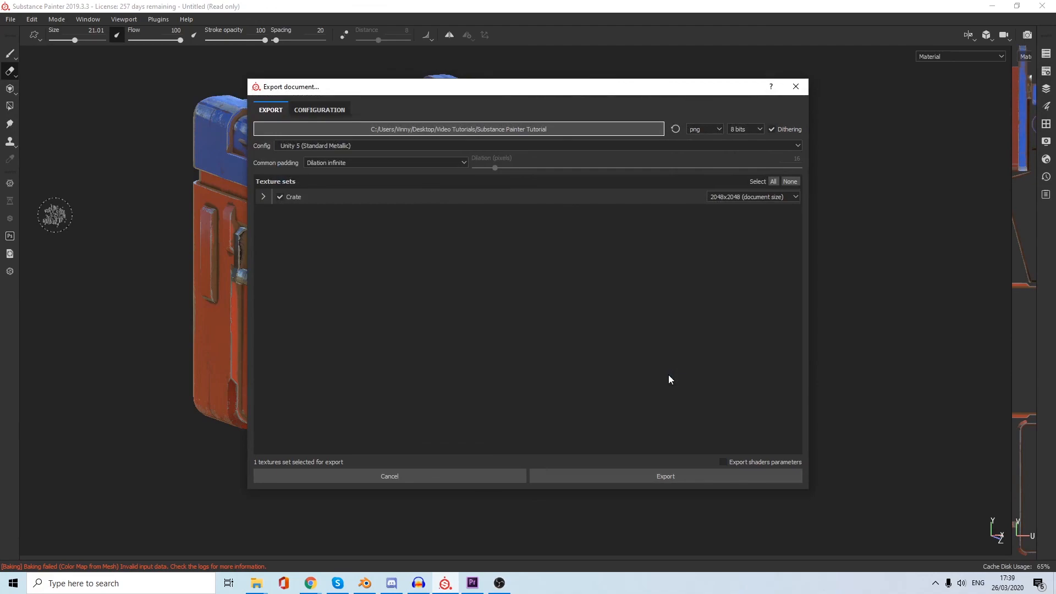
click(673, 474)
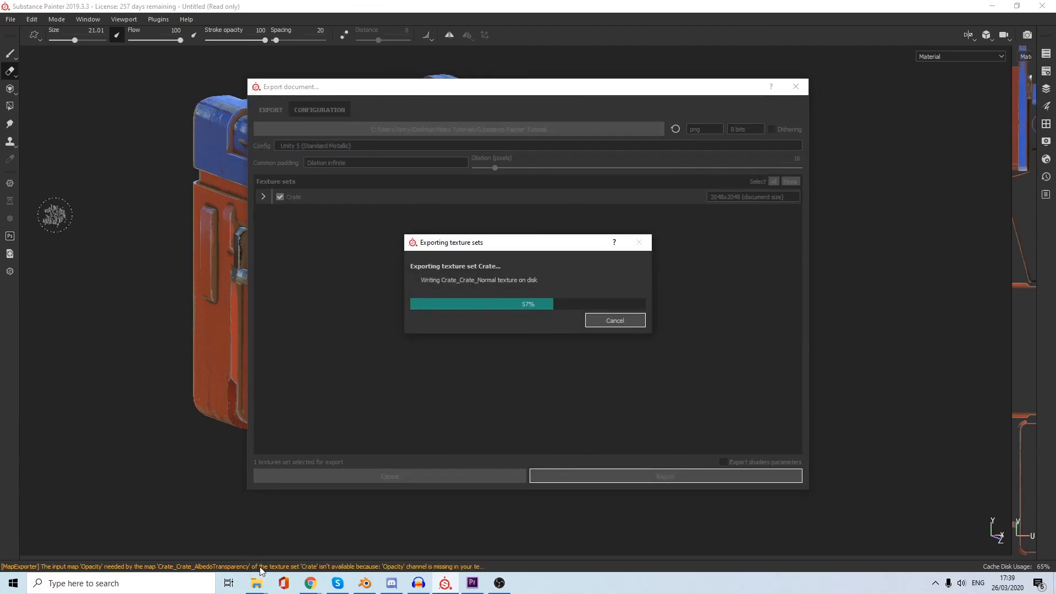
Check the exported crate maps in the Substance Painter Tutorial folder in File Explorer, viewing the Crate_Crate_AlbedoTransparency image.
mouse_move(259, 581)
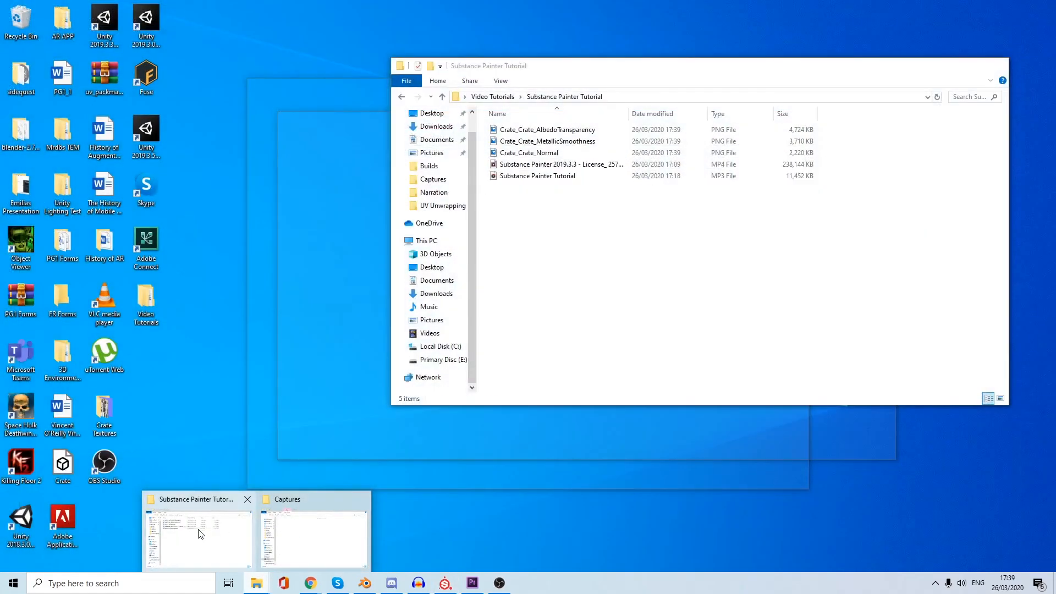
click(199, 534)
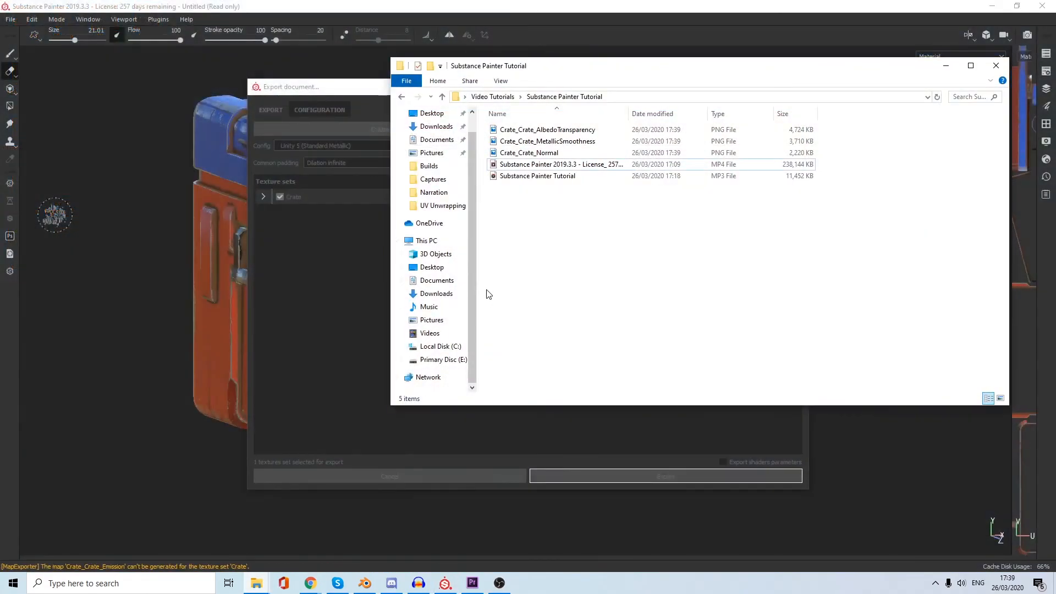
click(530, 132)
double_click(529, 132)
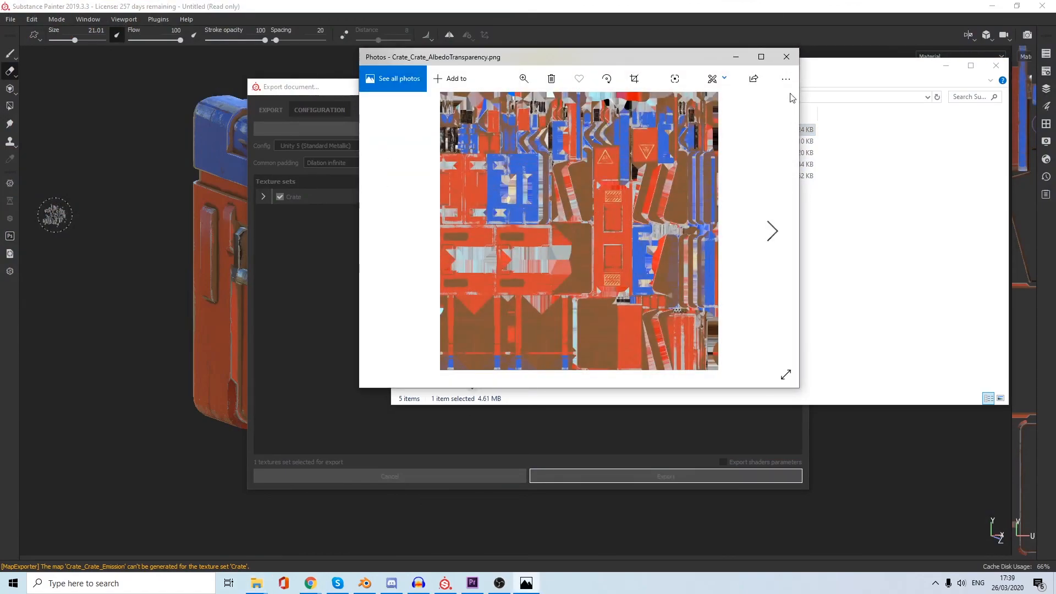
click(787, 57)
click(570, 153)
shift+click(570, 132)
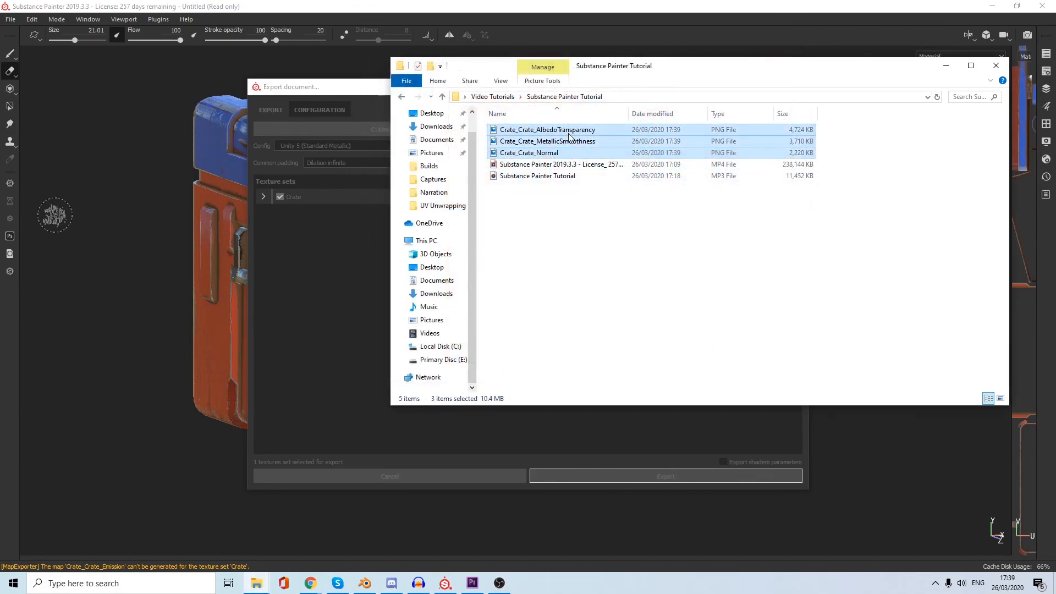
Switch back to Substance Painter and dismiss the export completion message.
click(215, 195)
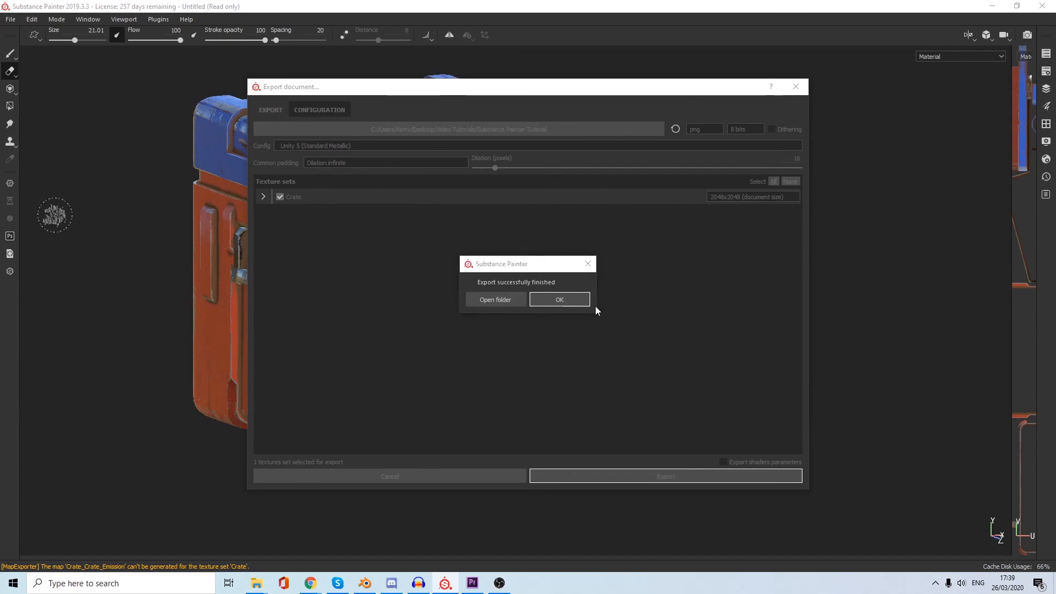
click(586, 301)
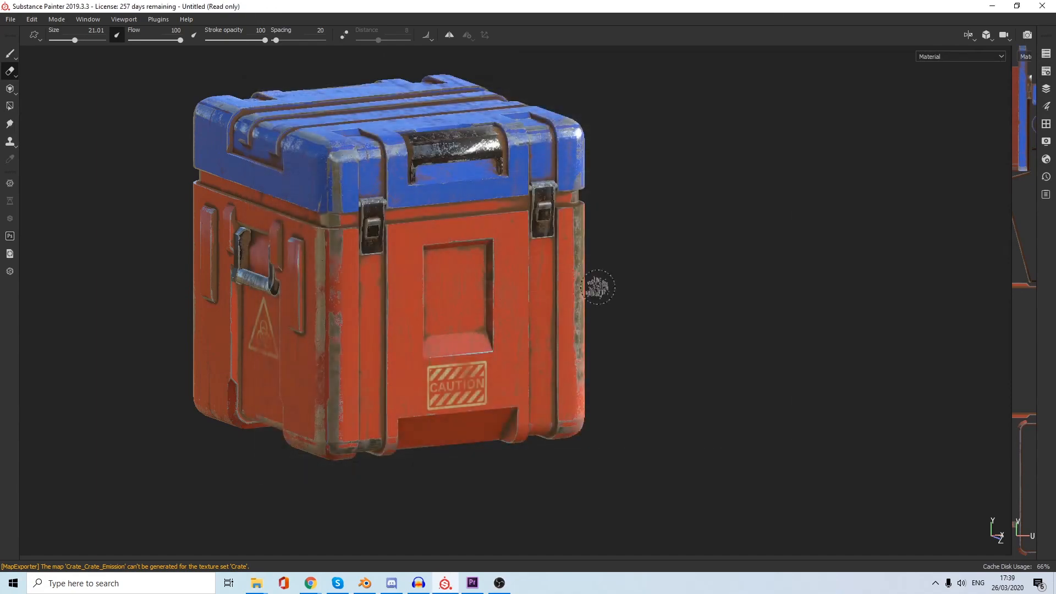